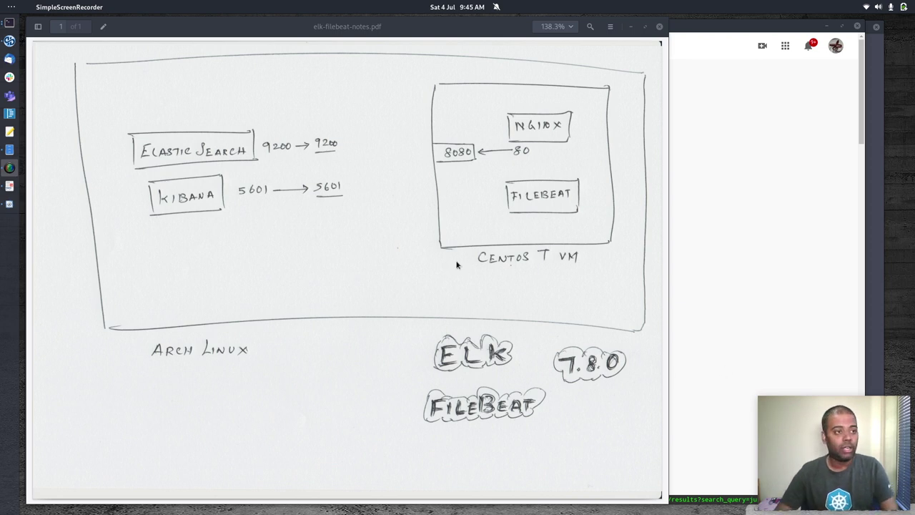
# Step: View the "just me filebeat" YouTube results in the browser and return to the elk-filebeat-notes.pdf diagram
pyautogui.click(9, 41)
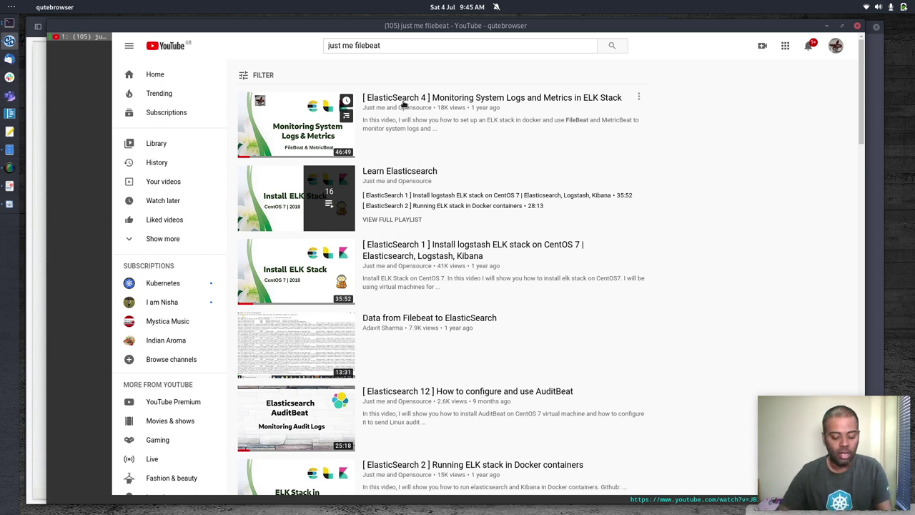
pyautogui.click(9, 186)
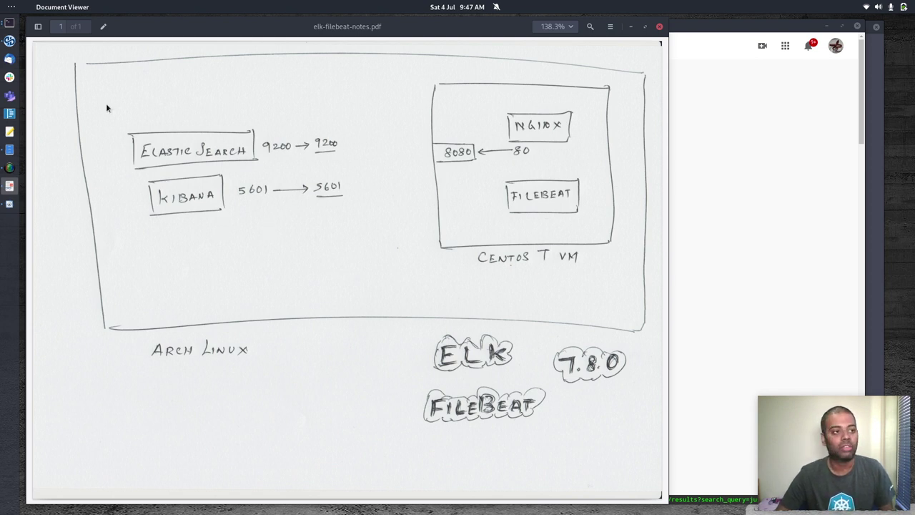
pyautogui.click(10, 22)
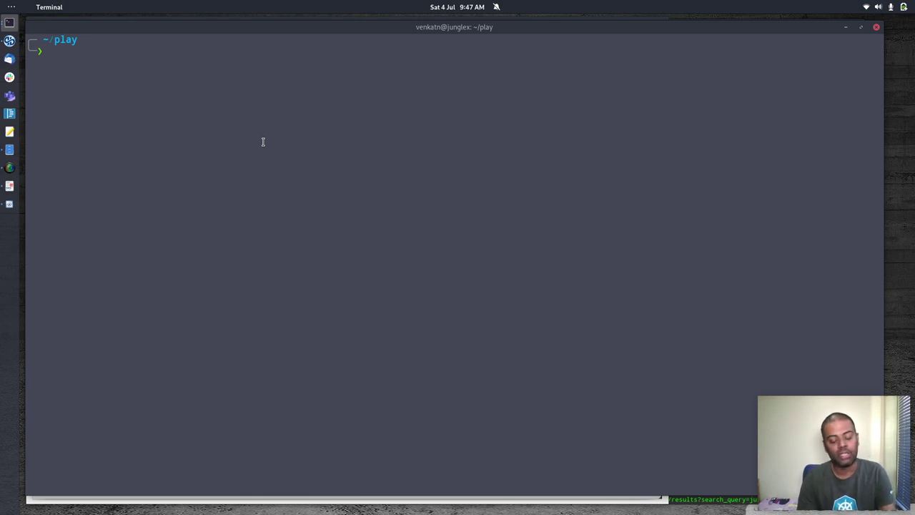
pyautogui.write('git clone git@github.com:justmeandopensource/elk')
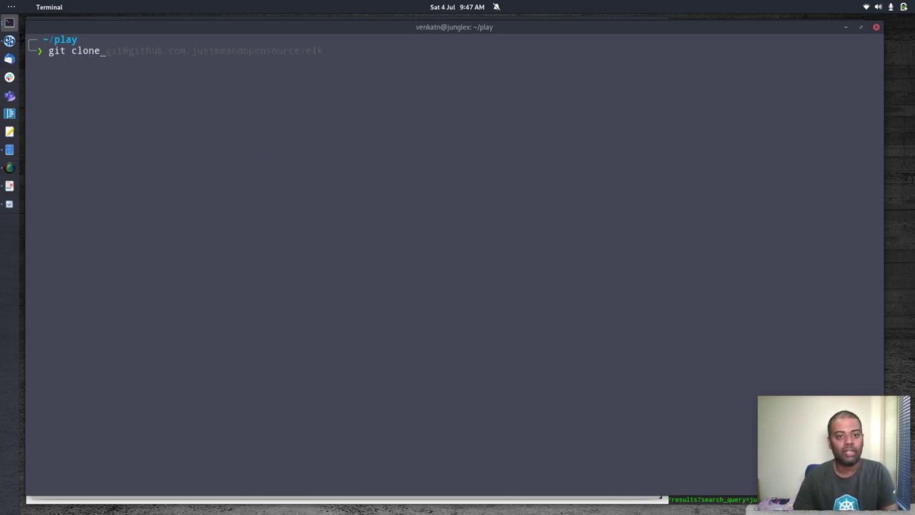
pyautogui.press('Right')
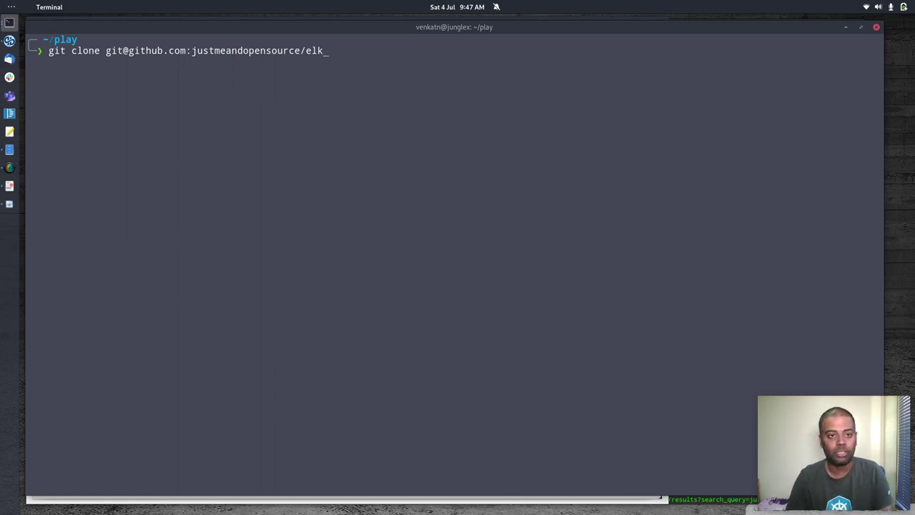
pyautogui.press('Return')
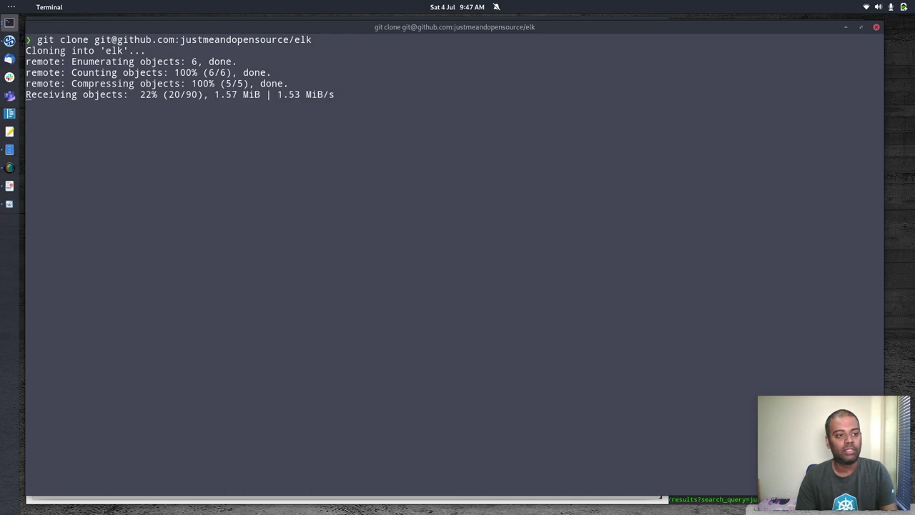
# Step: Change into the elk/docker directory and list its compose files, checking for docker-compose-v7.8.0.yml
pyautogui.write('cd elk/docker')
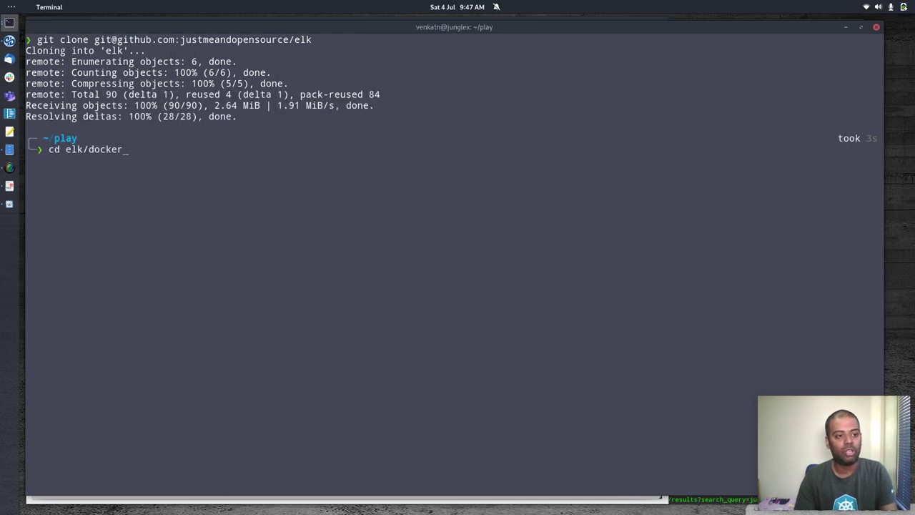
pyautogui.press('Return')
pyautogui.write('ls')
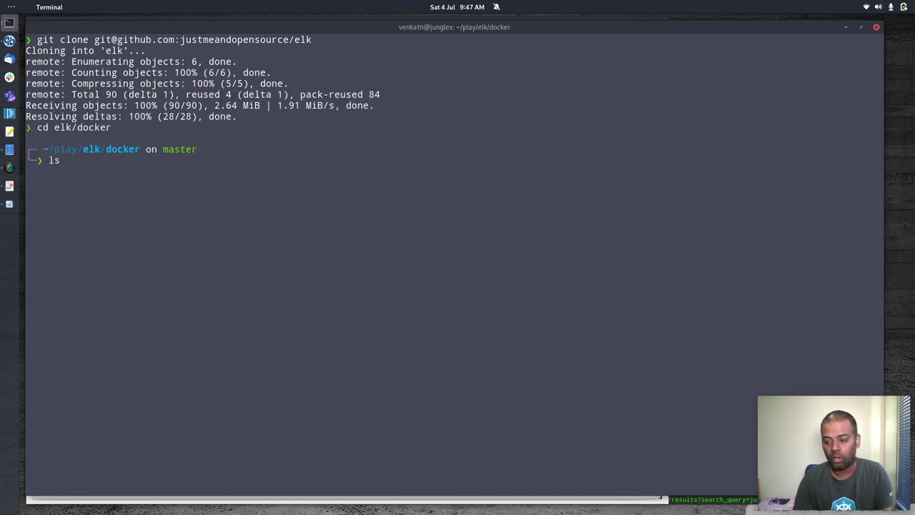
pyautogui.press('Return')
pyautogui.moveTo(180, 149); pyautogui.dragTo(322, 149)
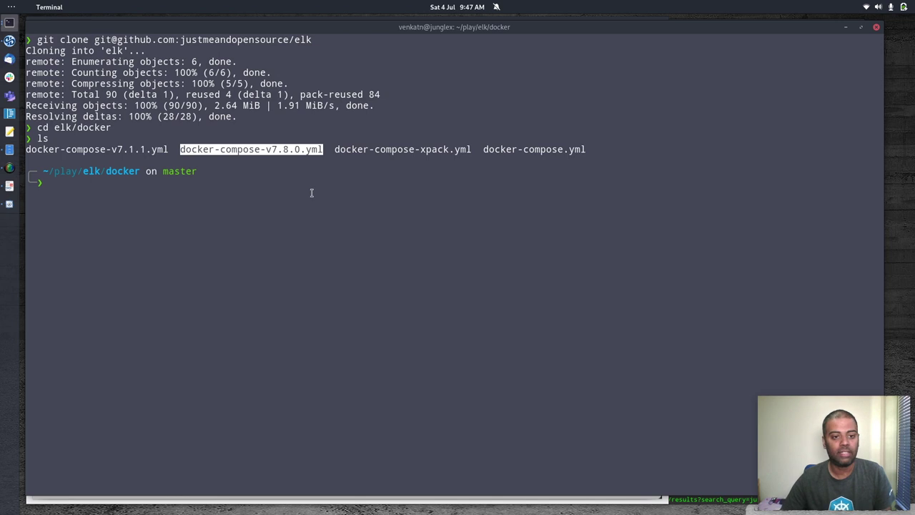
pyautogui.click(284, 206)
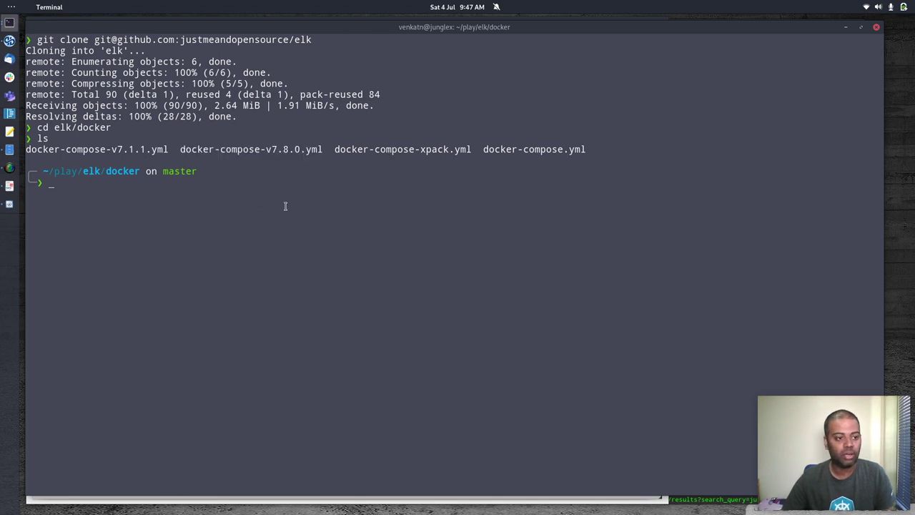
# Step: Copy docker-compose-v7.8.0.yml over docker-compose.yml and clear the terminal
pyautogui.write('cp docker-compose-v7.8.0.yml docker-compose.yml')
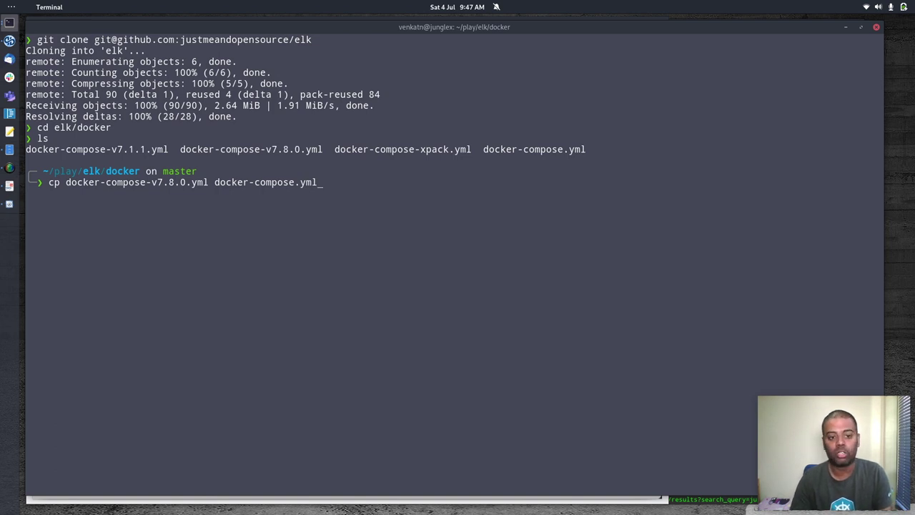
pyautogui.press('Return')
pyautogui.write('clear')
pyautogui.press('Return')
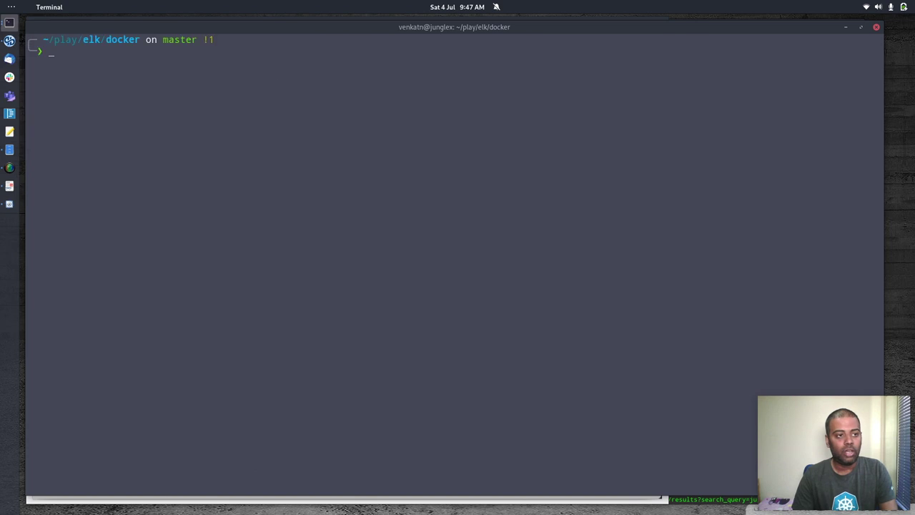
# Step: Review the Elasticsearch and Kibana service definitions in docker-compose.yml with vi, and quit without changing the file
pyautogui.write('v')
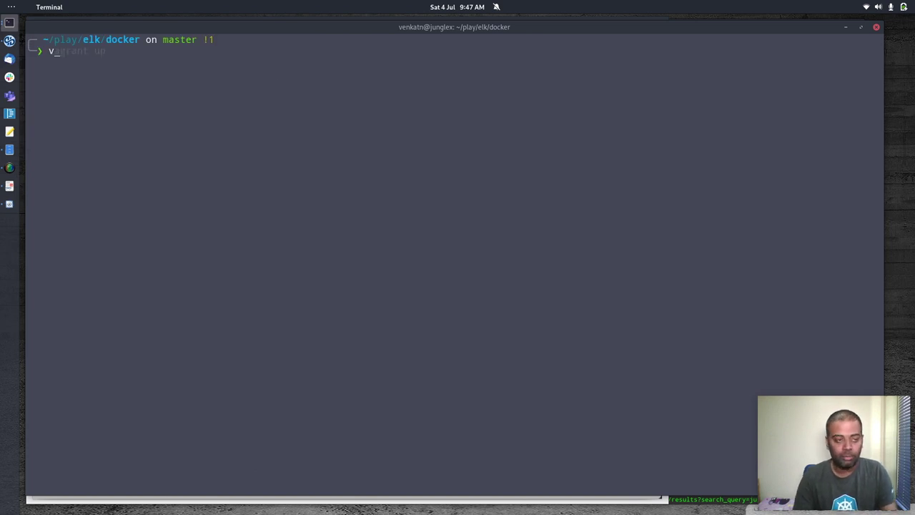
pyautogui.write('i docker-compose.yml')
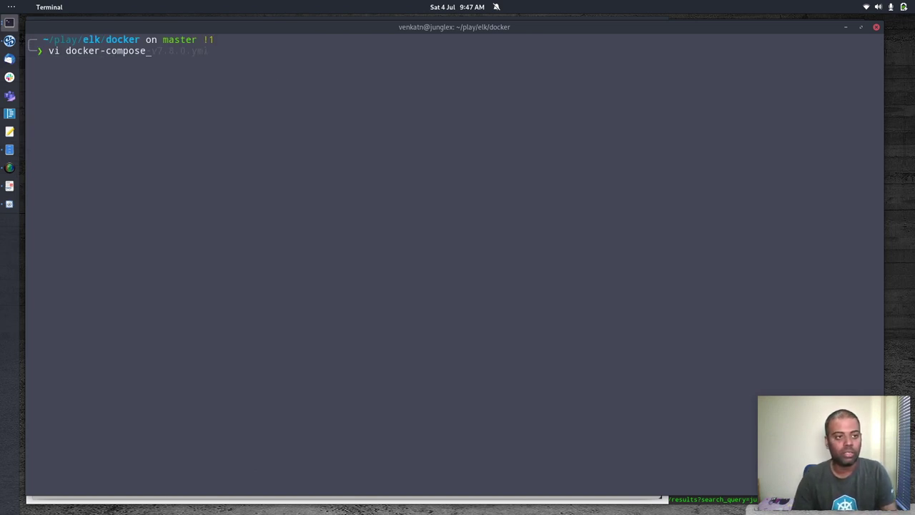
pyautogui.press('Return')
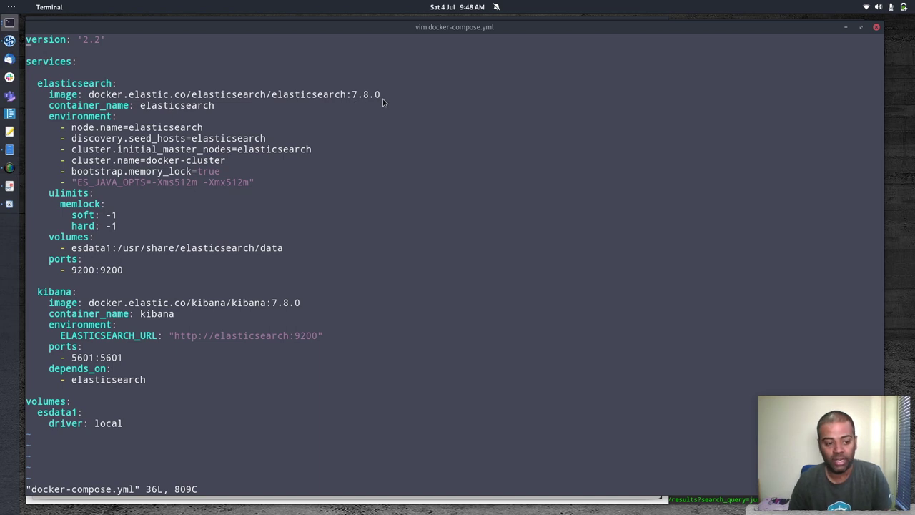
pyautogui.write(':q')
pyautogui.press('Return')
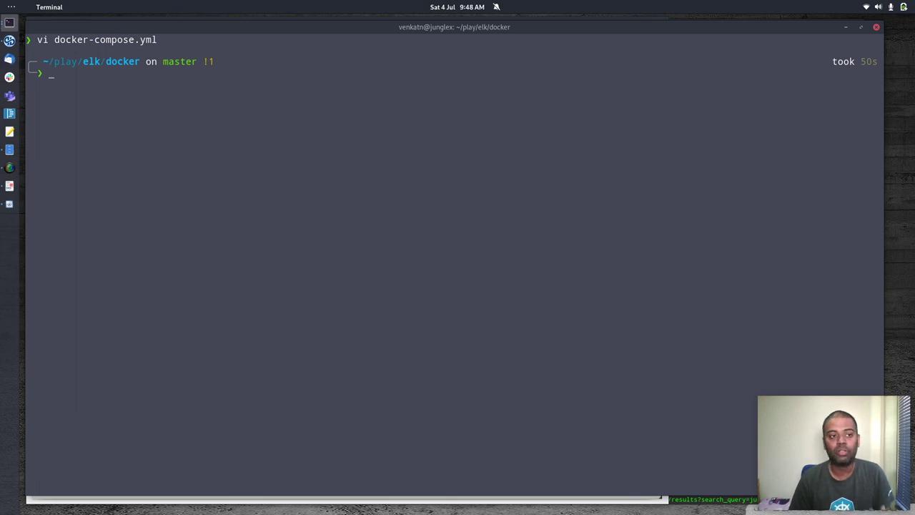
# Step: Set the kernel parameter vm.max_map_count to 262144 with sudo sysctl -w and check the echoed value
pyautogui.write('sudo sys')
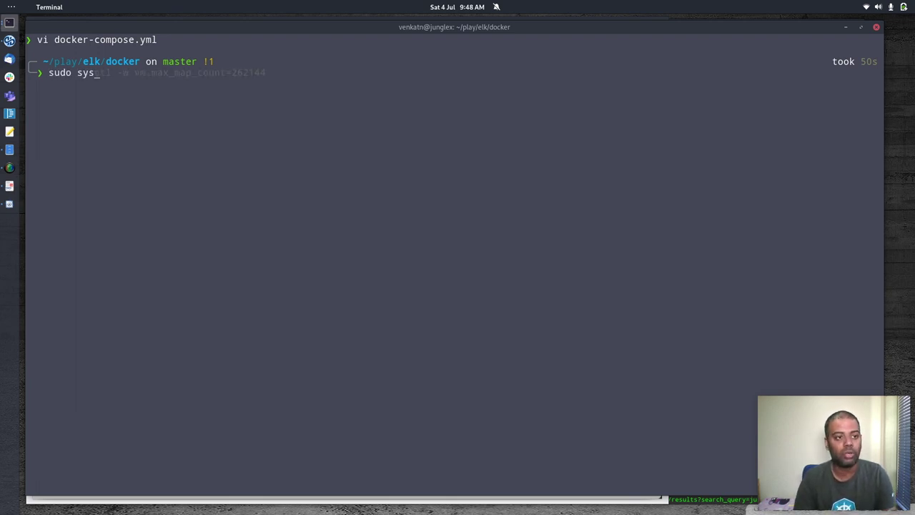
pyautogui.press('Right')
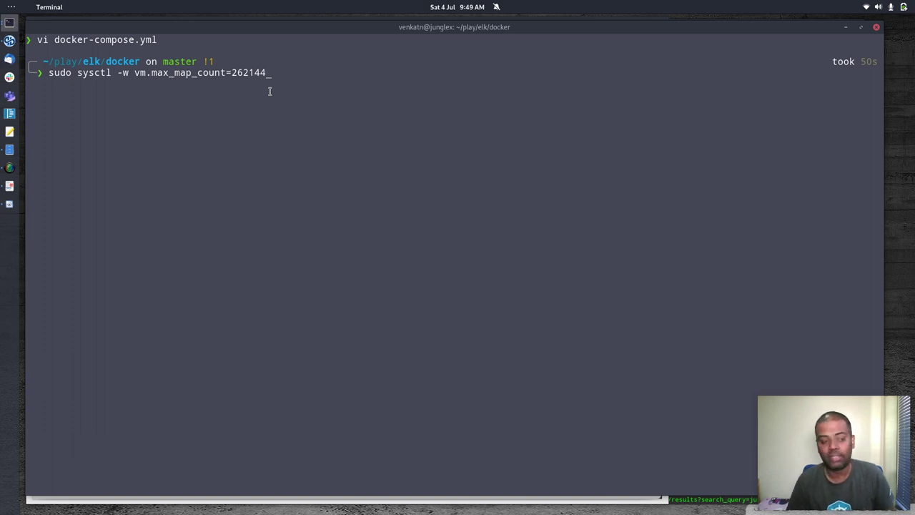
pyautogui.press('Return')
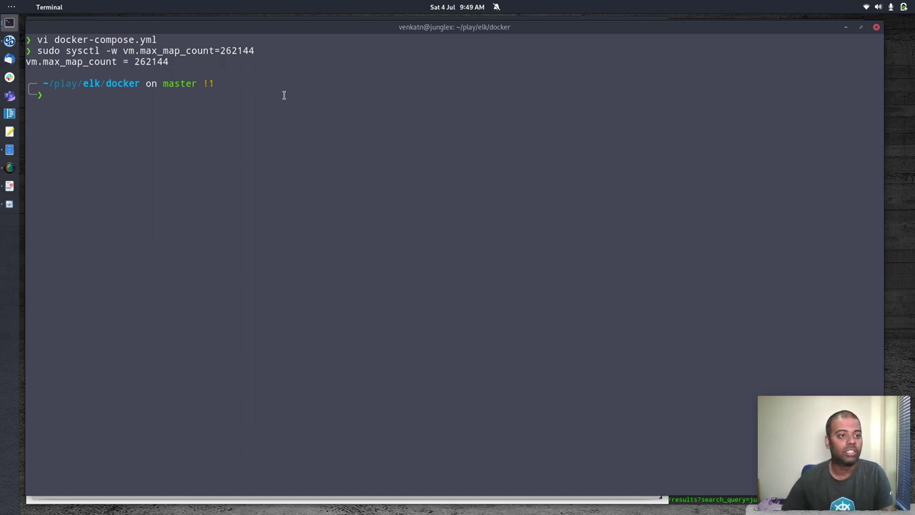
pyautogui.moveTo(27, 62); pyautogui.dragTo(169, 62)
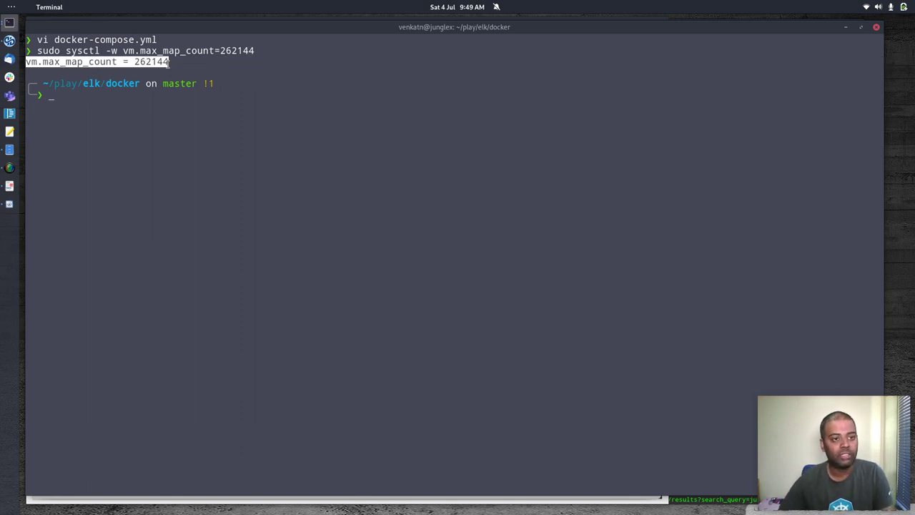
# Step: Open /etc/sysctl.conf in vi with sudo, and write and close the file without adding any entry
pyautogui.write('sudo vi /etc')
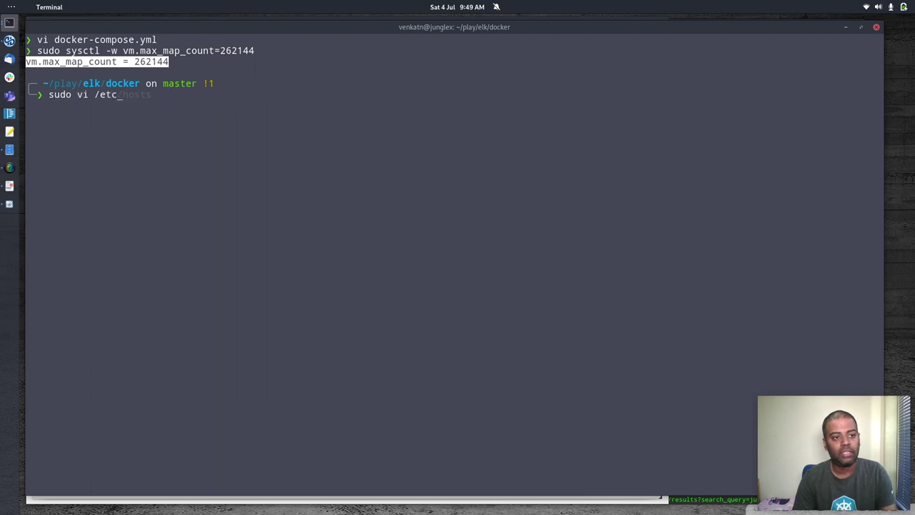
pyautogui.write('/sysctl.conf')
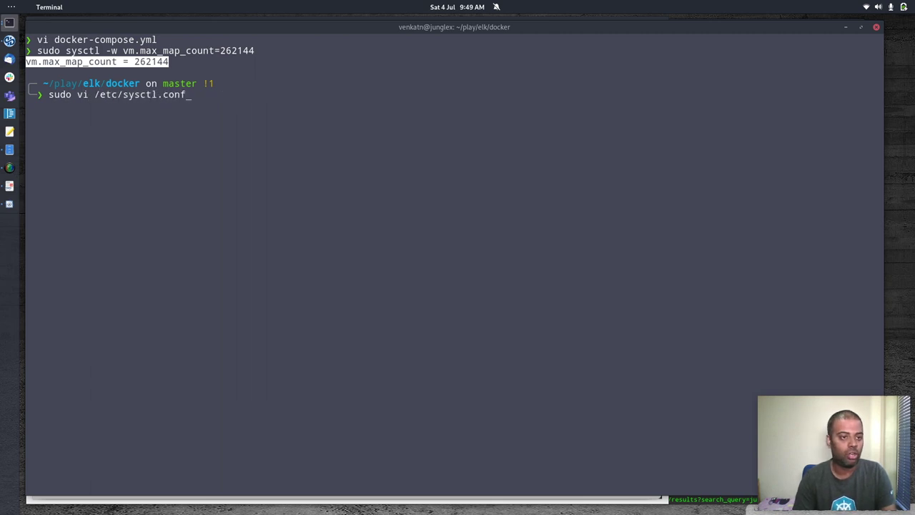
pyautogui.press('Return')
pyautogui.press('i')
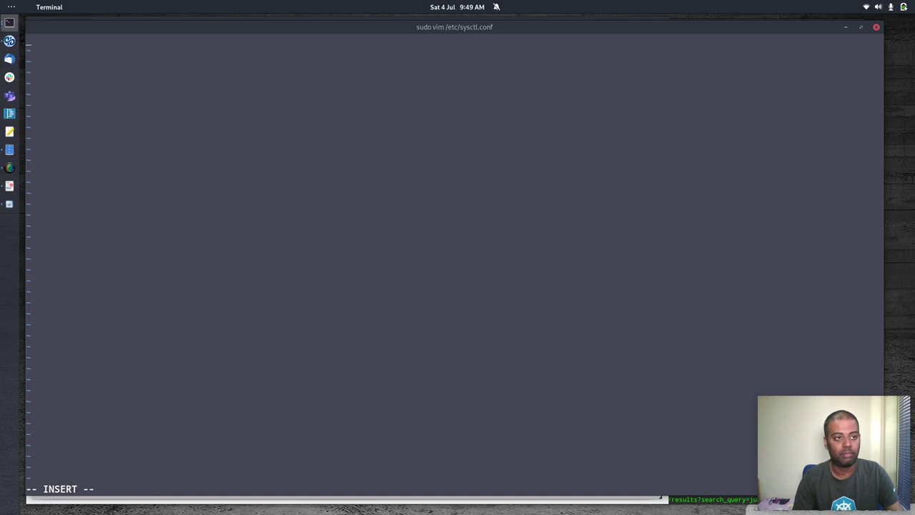
pyautogui.press('Escape')
pyautogui.write(':WQ')
pyautogui.press('Return')
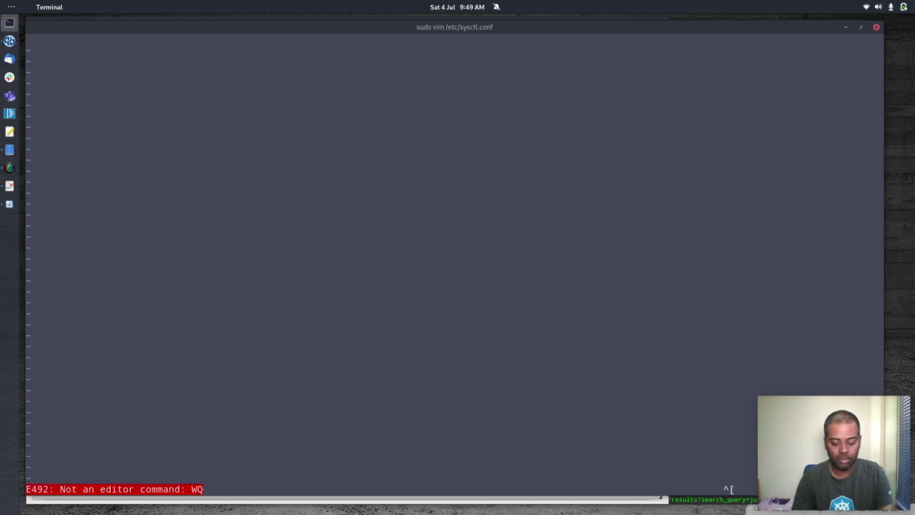
pyautogui.write(':wq')
pyautogui.press('Return')
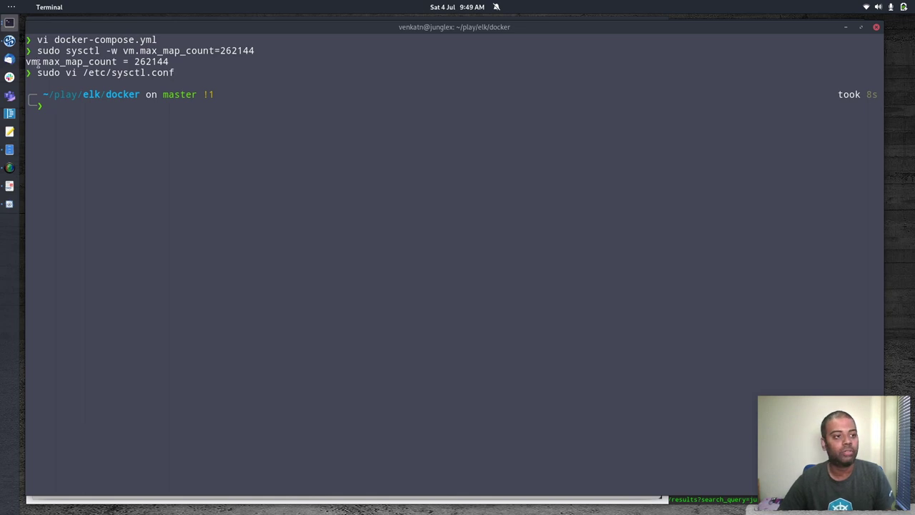
pyautogui.moveTo(27, 62); pyautogui.dragTo(169, 62)
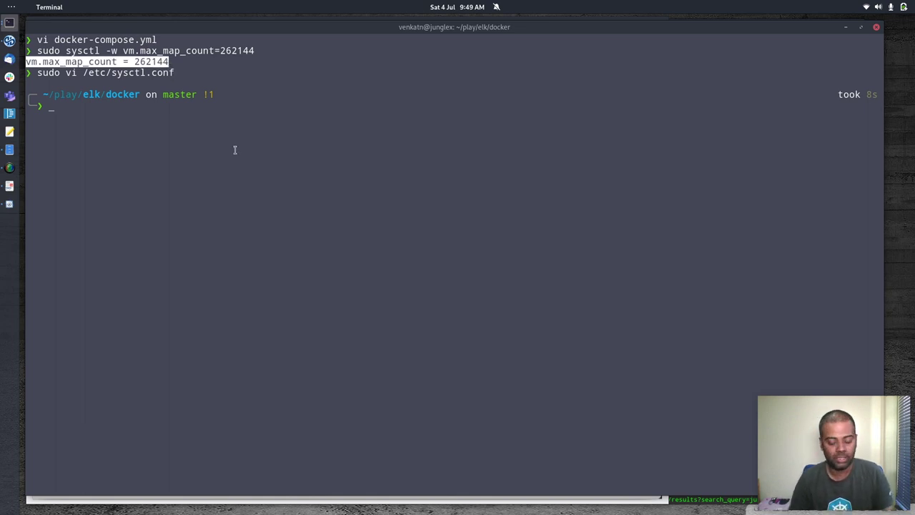
# Step: Clear the terminal and start the Elasticsearch and Kibana containers in the background with docker-compose up -d
pyautogui.hotkey('ctrl', 'l')
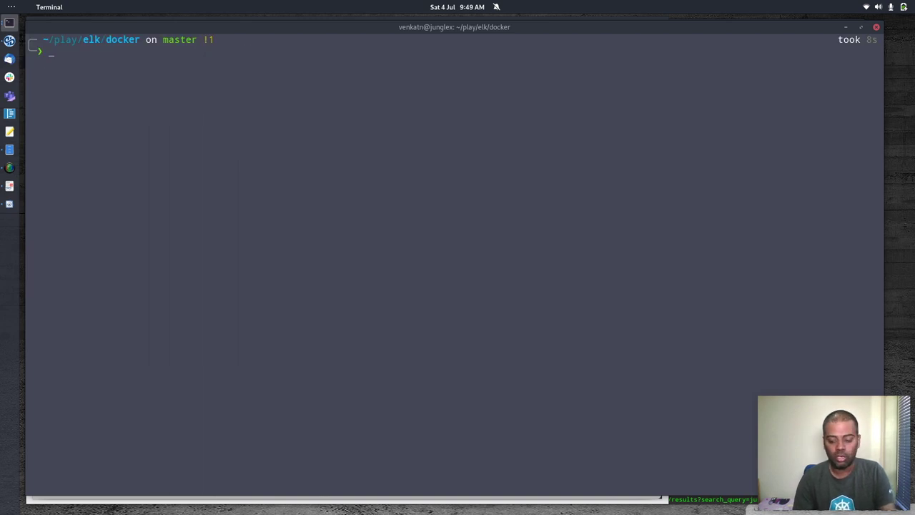
pyautogui.write('docker-cp,,-p[')
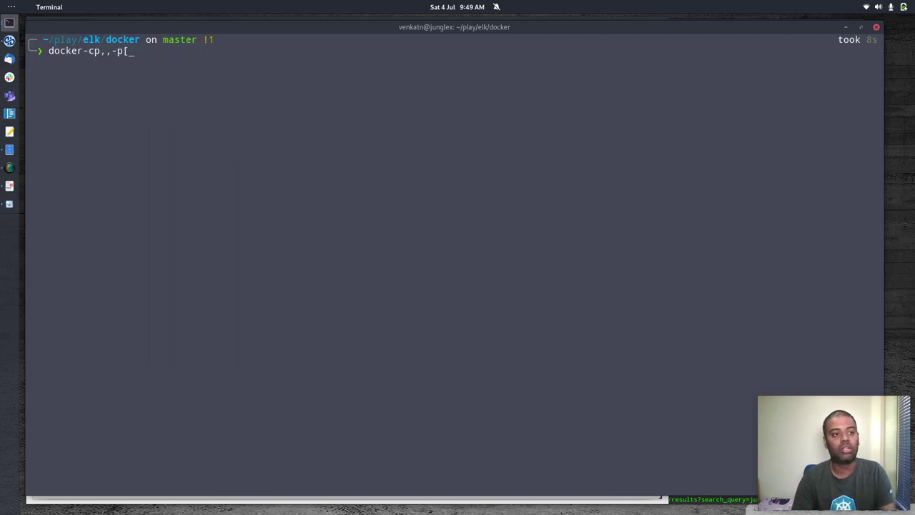
pyautogui.press('BackSpace')
pyautogui.press('BackSpace')
pyautogui.press('BackSpace')
pyautogui.press('BackSpace')
pyautogui.press('BackSpace')
pyautogui.press('BackSpace')
pyautogui.write('ompose ')
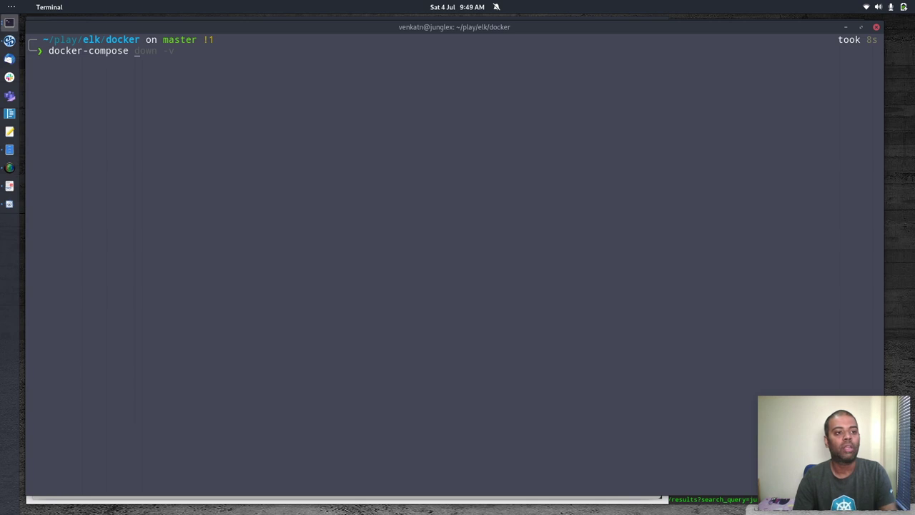
pyautogui.write('up -d')
pyautogui.press('Return')
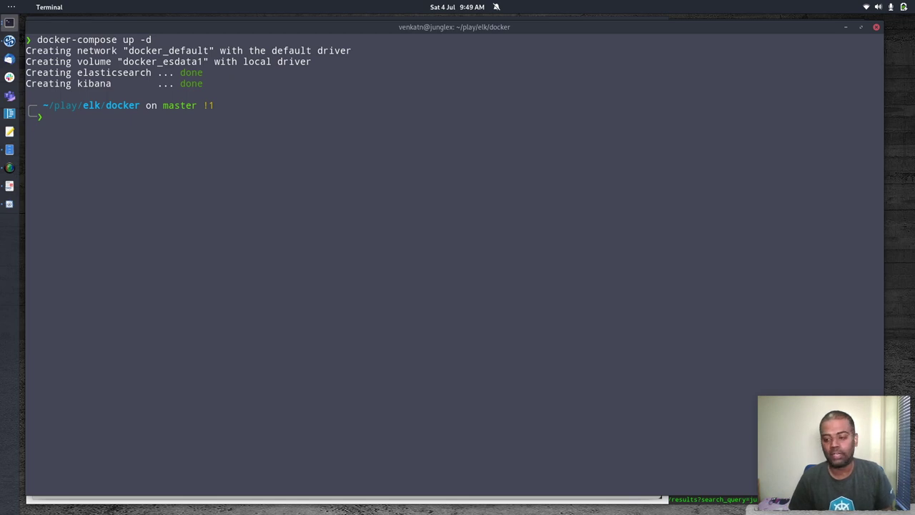
# Step: Follow the container logs with docker-compose logs -f and examine the Kibana entry about its HTTP server
pyautogui.write('doc')
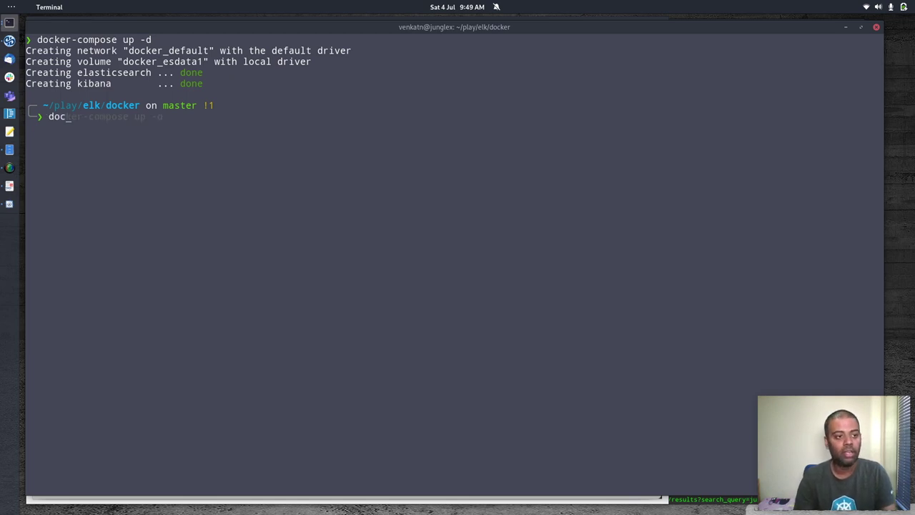
pyautogui.write('ker-compose logs ')
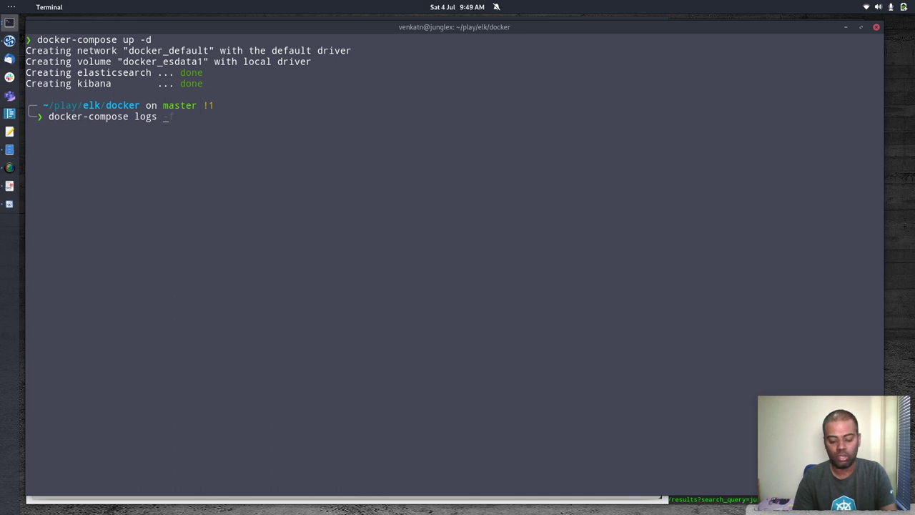
pyautogui.write('-f')
pyautogui.press('Return')
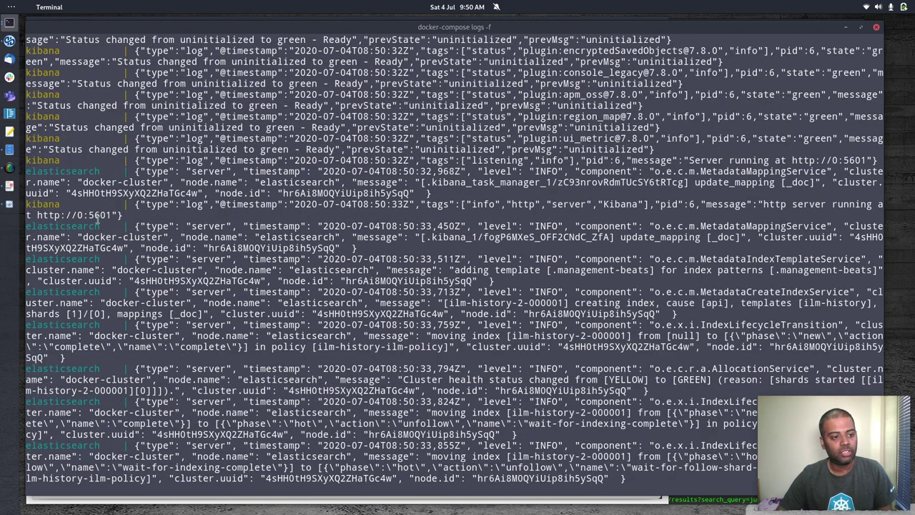
pyautogui.doubleClick(30, 203)
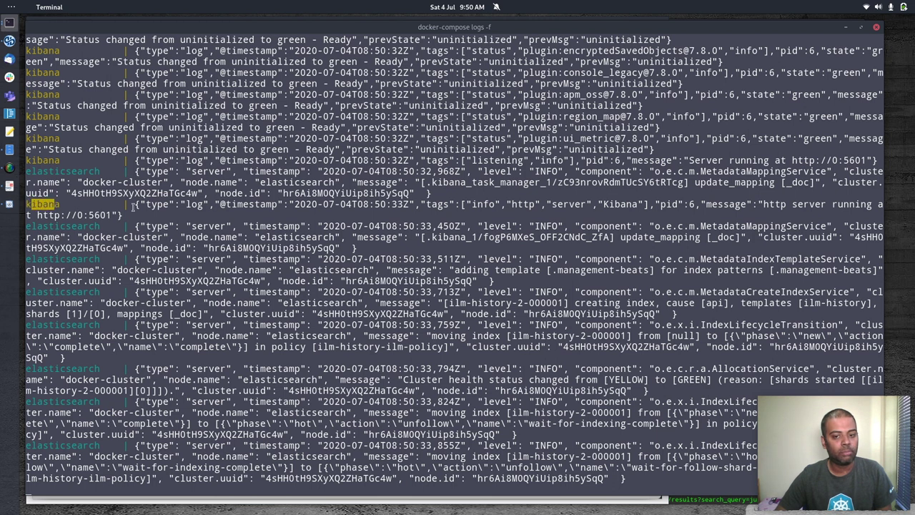
pyautogui.moveTo(786, 204); pyautogui.dragTo(860, 204)
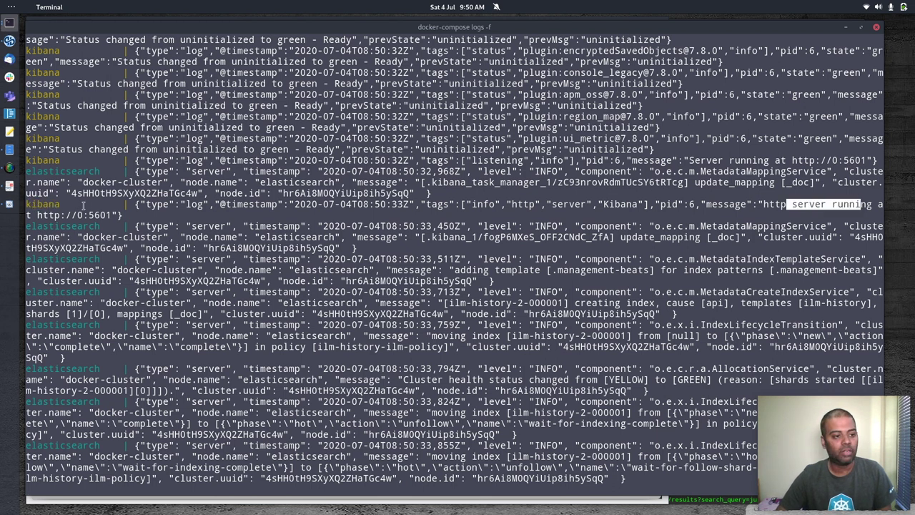
# Step: Examine the Kibana address and Elasticsearch cluster health entries in the log output, and stop following the logs and clear the terminal
pyautogui.moveTo(92, 215); pyautogui.dragTo(123, 215)
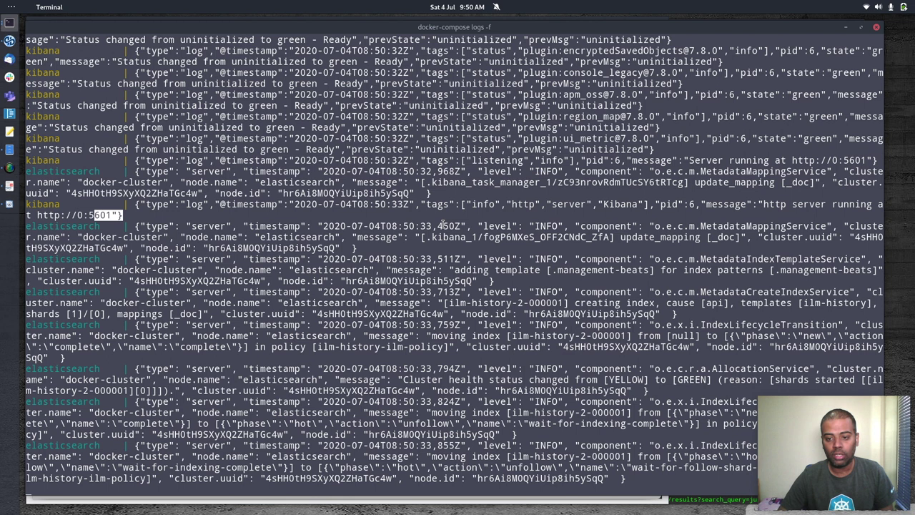
pyautogui.moveTo(404, 378); pyautogui.dragTo(703, 380)
pyautogui.moveTo(109, 368); pyautogui.dragTo(19, 368)
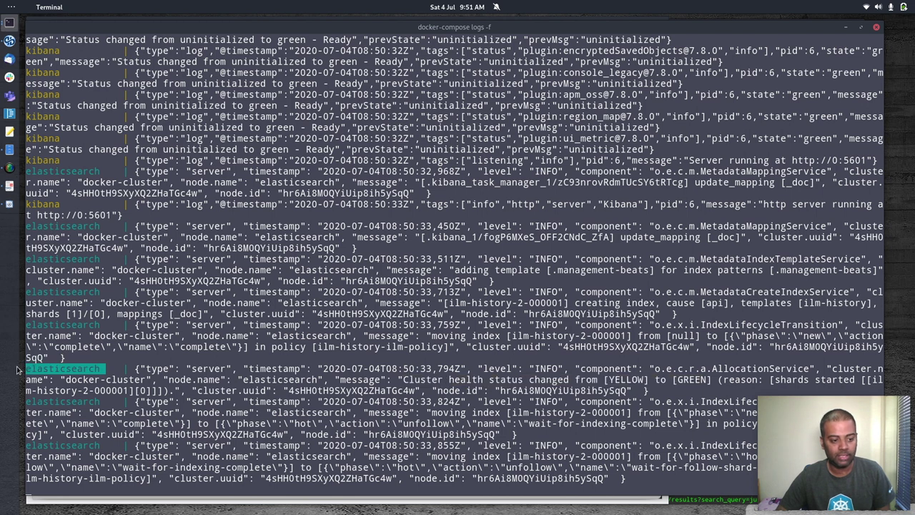
pyautogui.hotkey('ctrl', 'c')
pyautogui.write('clear')
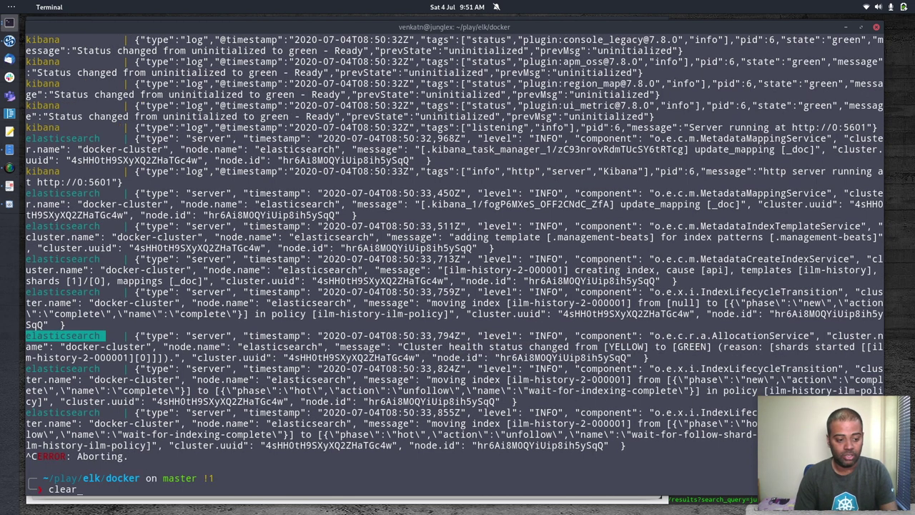
pyautogui.press('Return')
# Step: List the containers with docker-compose ps, check the port mappings of elasticsearch and kibana, and clear the terminal
pyautogui.write('docker-compose ps')
pyautogui.press('Return')
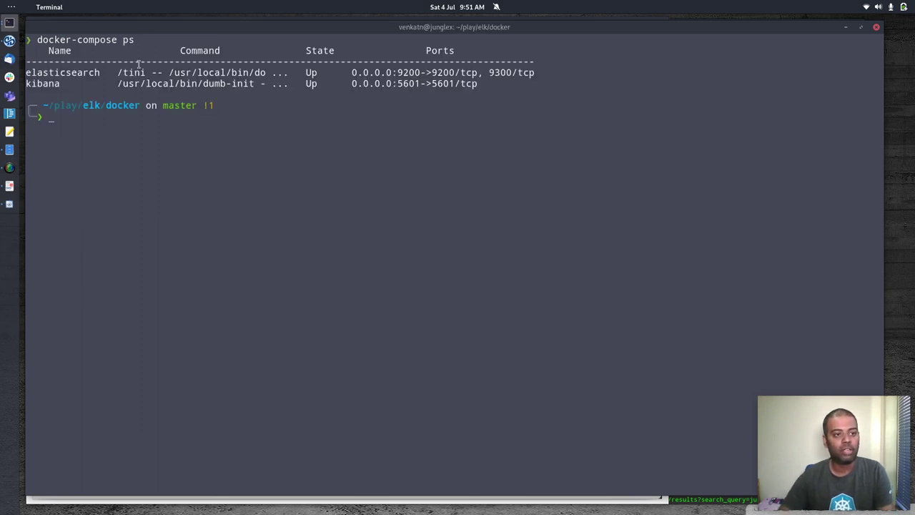
pyautogui.moveTo(432, 72); pyautogui.dragTo(454, 73)
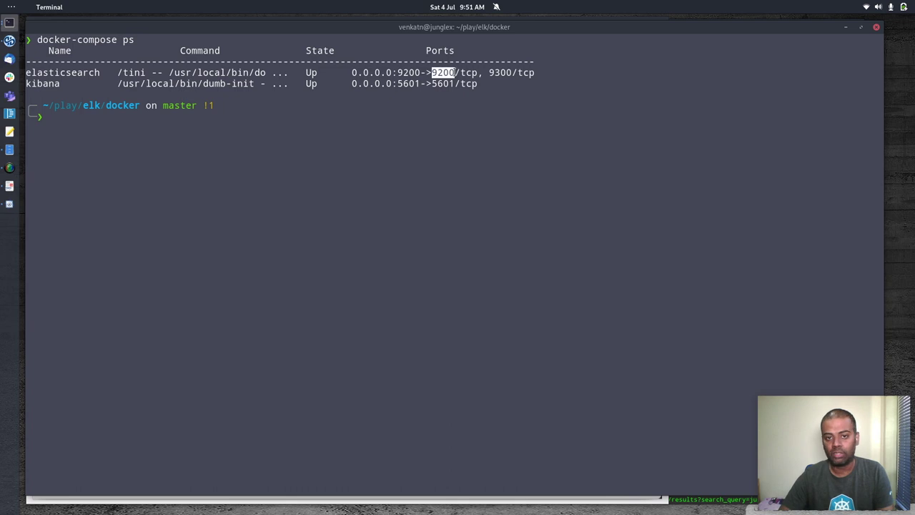
pyautogui.doubleClick(443, 83)
pyautogui.moveTo(397, 73); pyautogui.dragTo(419, 84)
pyautogui.click(383, 134)
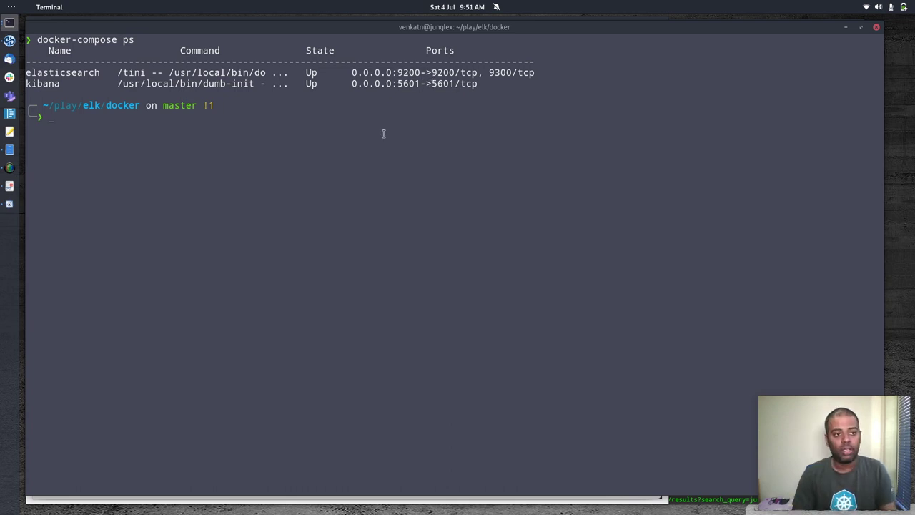
pyautogui.hotkey('ctrl', 'l')
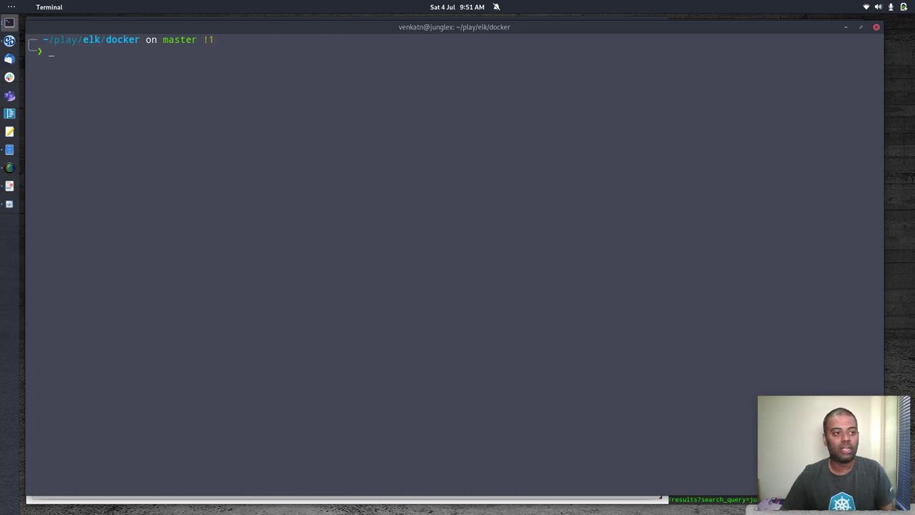
# Step: Switch to qutebrowser and open Kibana at localhost:5601 in a new tab, and bring up the elk-filebeat-notes.pdf diagram
pyautogui.hotkey('alt', 'Tab')
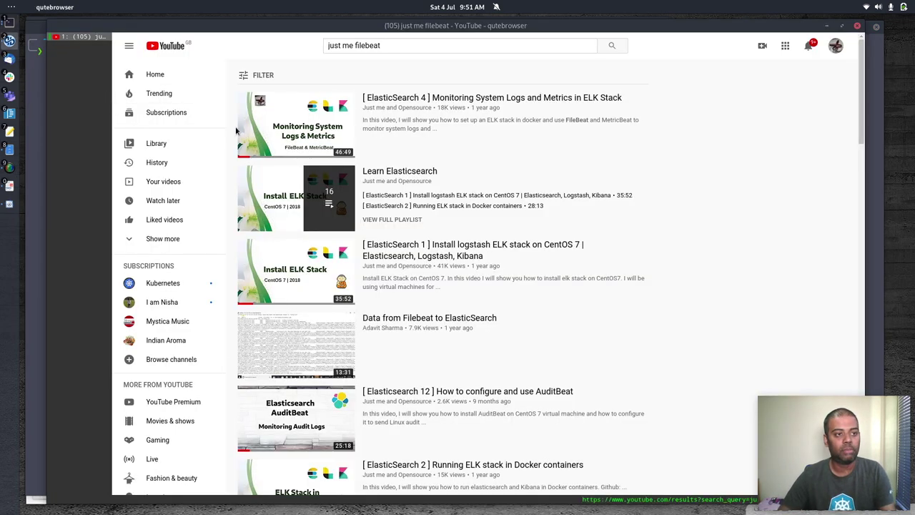
pyautogui.hotkey('shift', 'o')
pyautogui.write('localhost:')
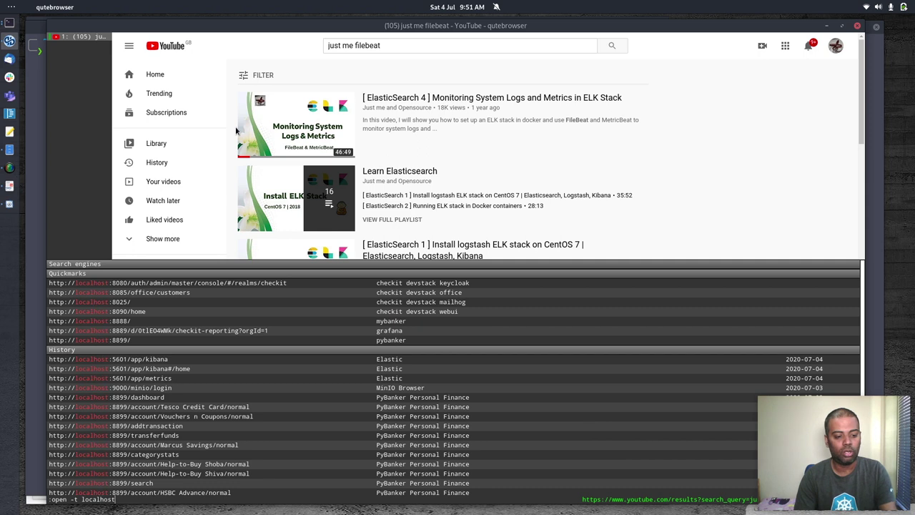
pyautogui.write('5601')
pyautogui.press('Return')
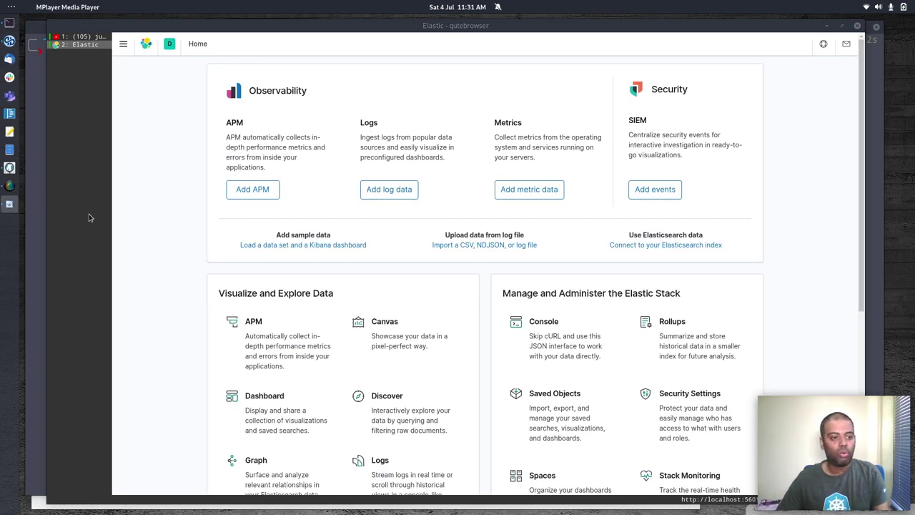
pyautogui.click(9, 168)
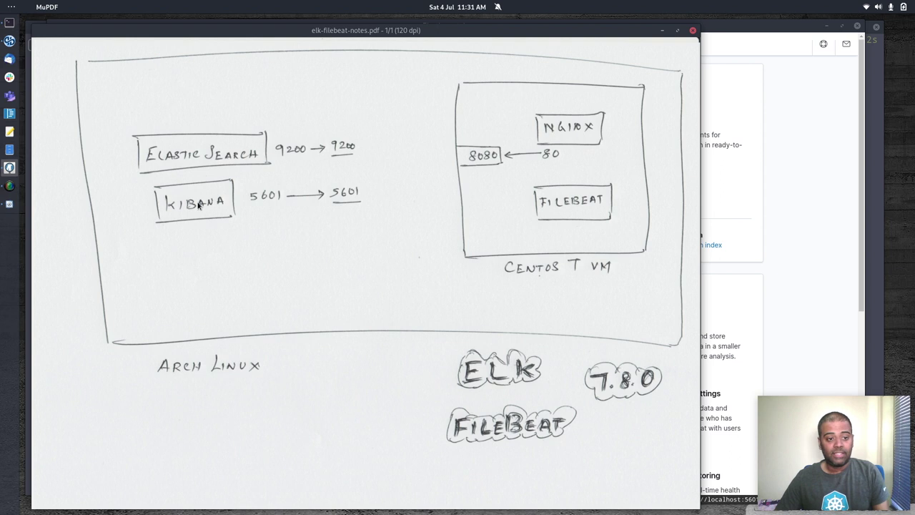
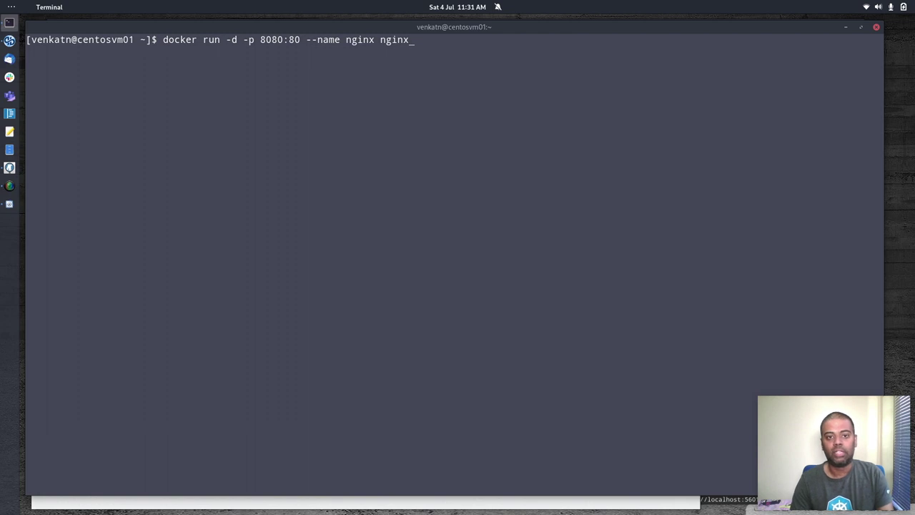
# Step: On centosvm01, run docker run -d -p 8080:80 --name nginx nginx, and check the container with docker ps and docker logs -f nginx
pyautogui.write('docker ps')
pyautogui.press('Return')
pyautogui.write('docker logs -f nginx')
pyautogui.press('Return')
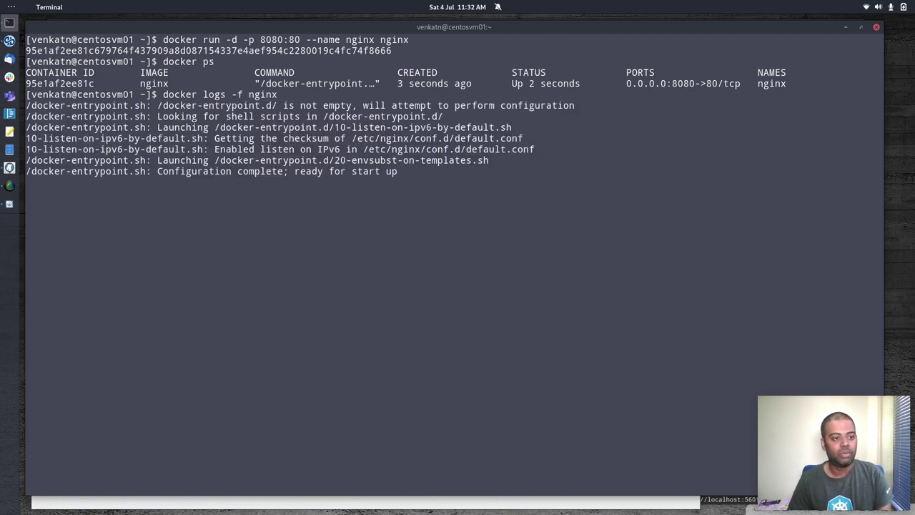
pyautogui.hotkey('ctrl', 'c')
# Step: Request the Nginx page from within the VM with curl localhost:8080, and clear the terminal
pyautogui.write('curl ')
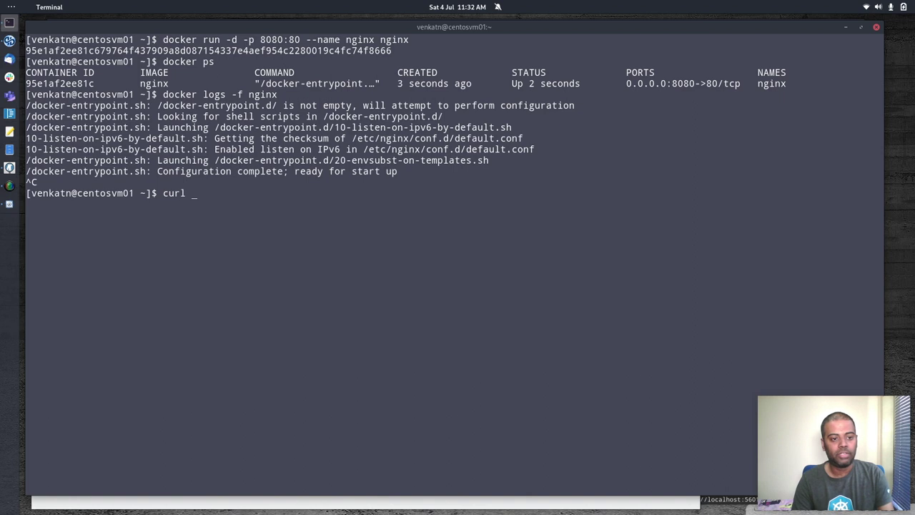
pyautogui.write('localhost:')
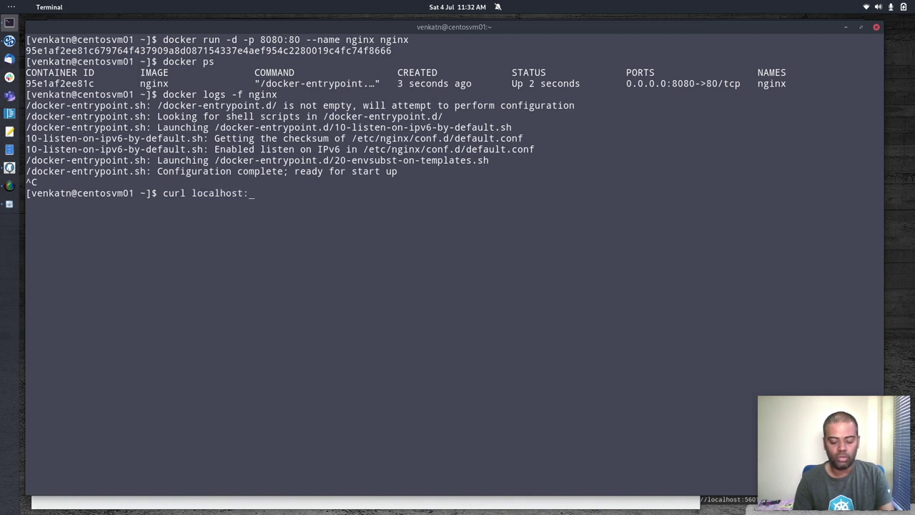
pyautogui.write('8080')
pyautogui.press('Return')
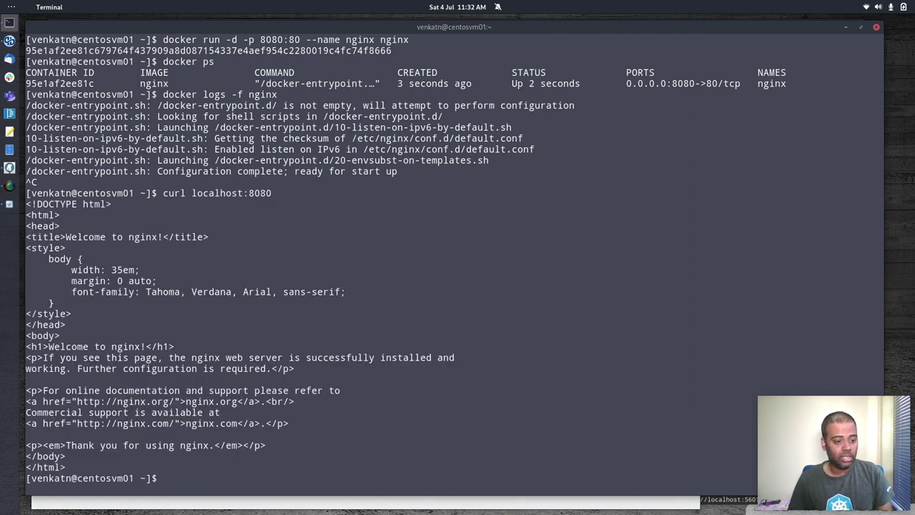
pyautogui.hotkey('ctrl', 'l')
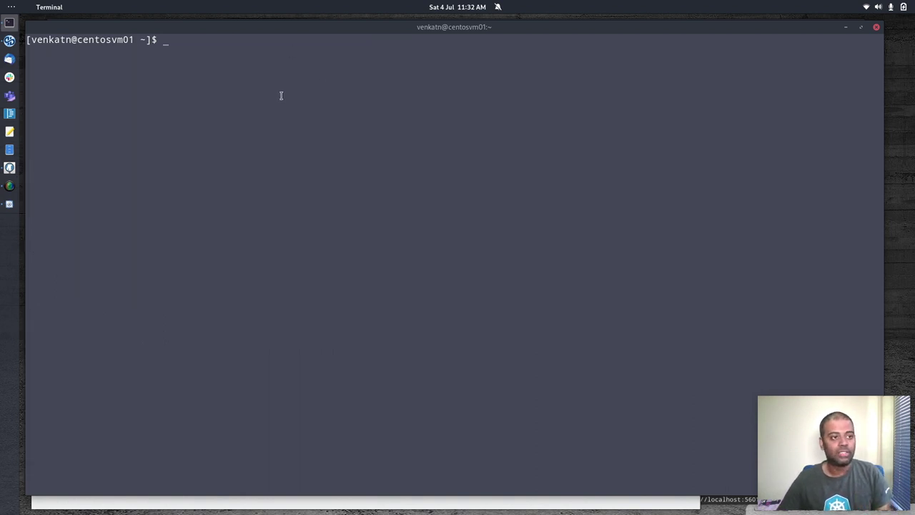
# Step: Show the VM's network interfaces with ip a s, examine the eth1 address, and clear the terminal
pyautogui.write('ip a')
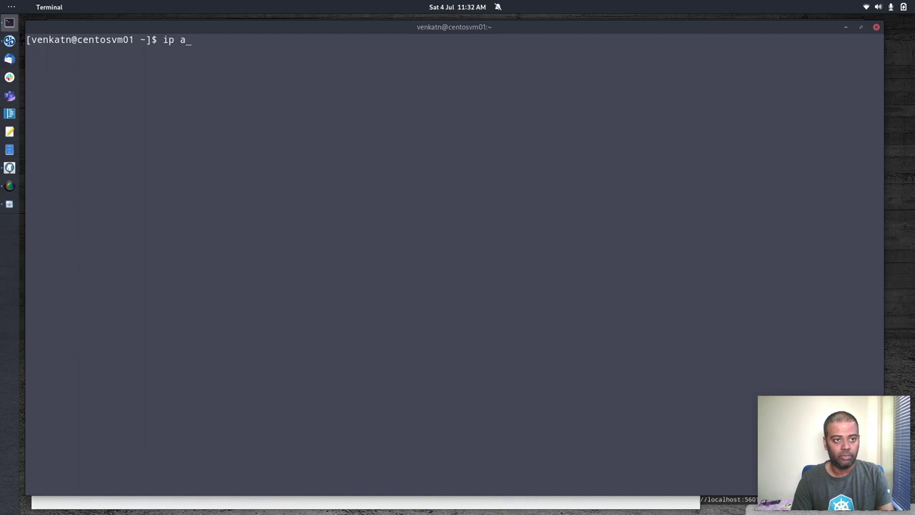
pyautogui.write(' s')
pyautogui.press('Return')
pyautogui.moveTo(82, 204); pyautogui.dragTo(140, 204)
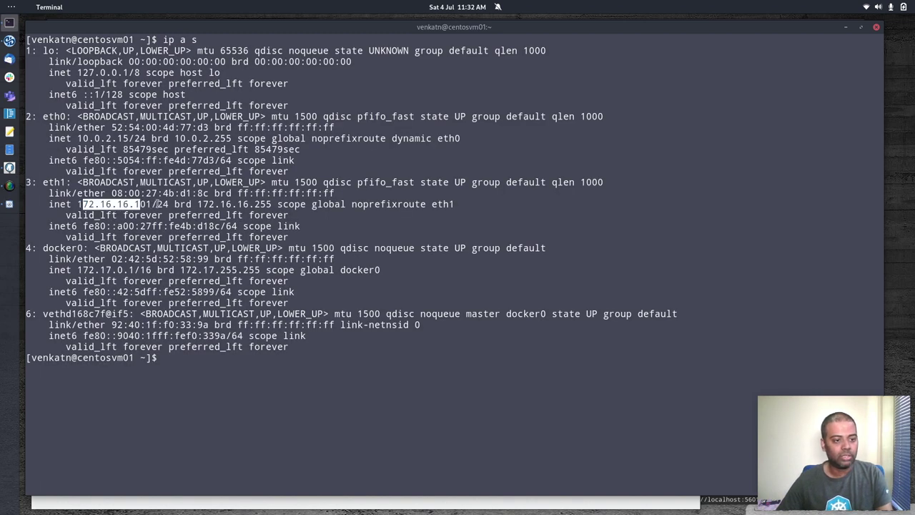
pyautogui.click(155, 203)
pyautogui.hotkey('ctrl', 'l')
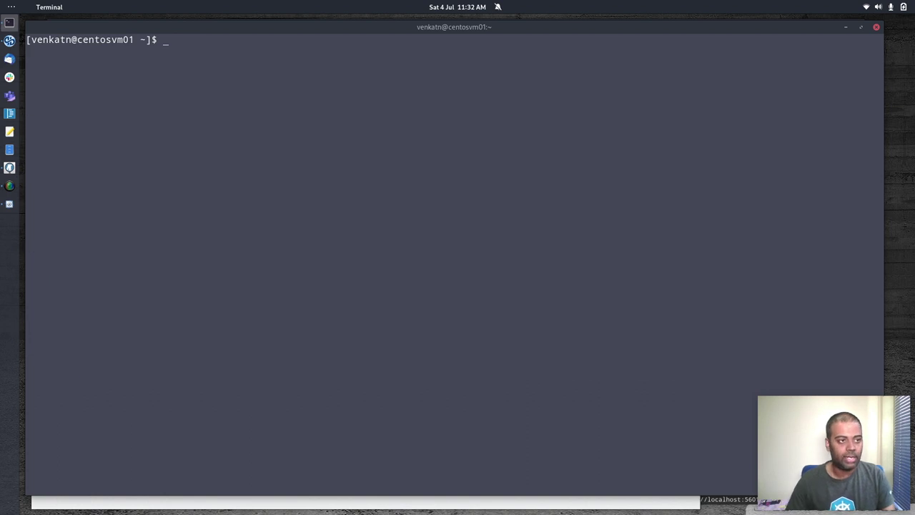
# Step: Switch to qutebrowser, load 172.16.16.101:8080 in a new tab to view the Nginx page, and return to the Elastic tab
pyautogui.hotkey('alt', 'Tab')
pyautogui.hotkey('shift', 'o')
pyautogui.write('172.16.')
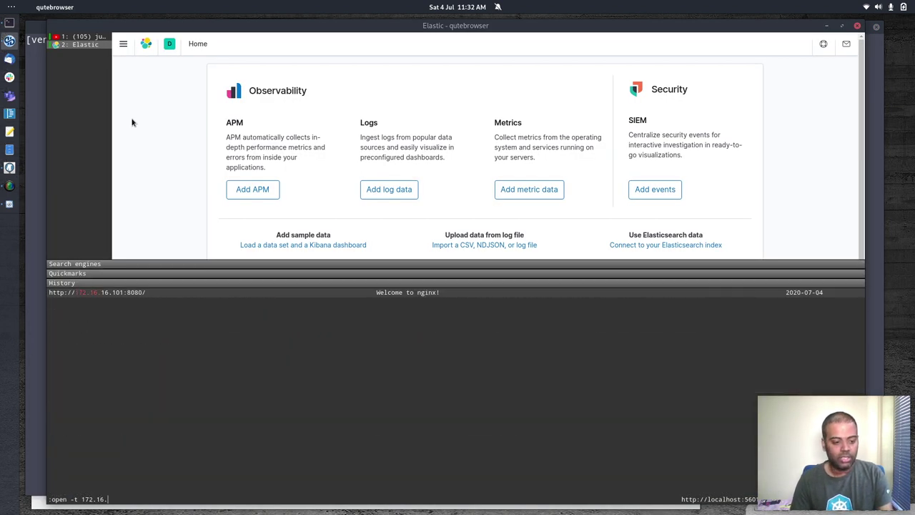
pyautogui.write('16.101:8080')
pyautogui.press('Return')
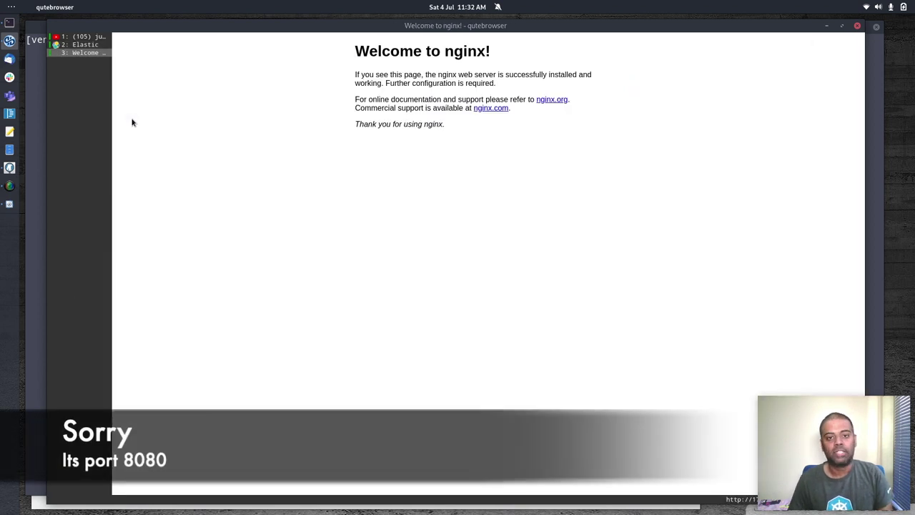
pyautogui.press('K')
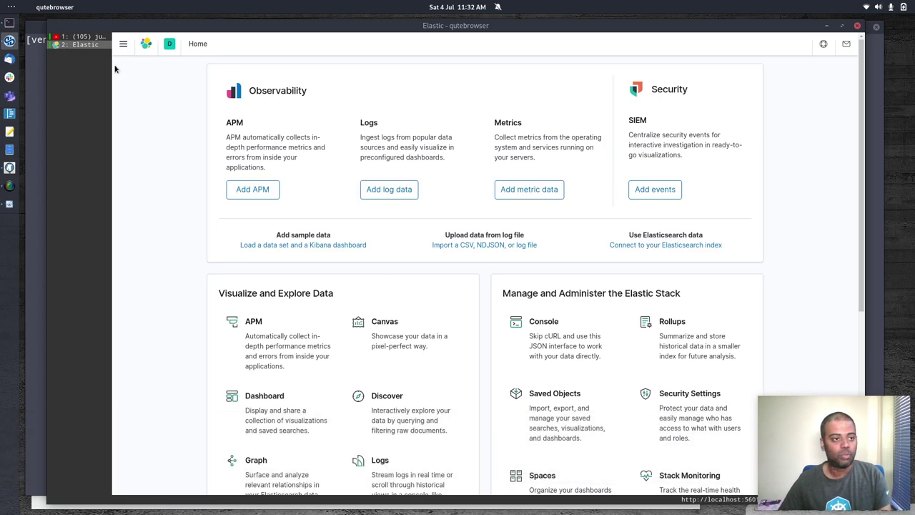
# Step: Switch to the VM terminal, show the container's logs with docker logs nginx, examine the HTTP request entries, and clear the terminal
pyautogui.hotkey('alt', 'Tab')
pyautogui.write('docker log')
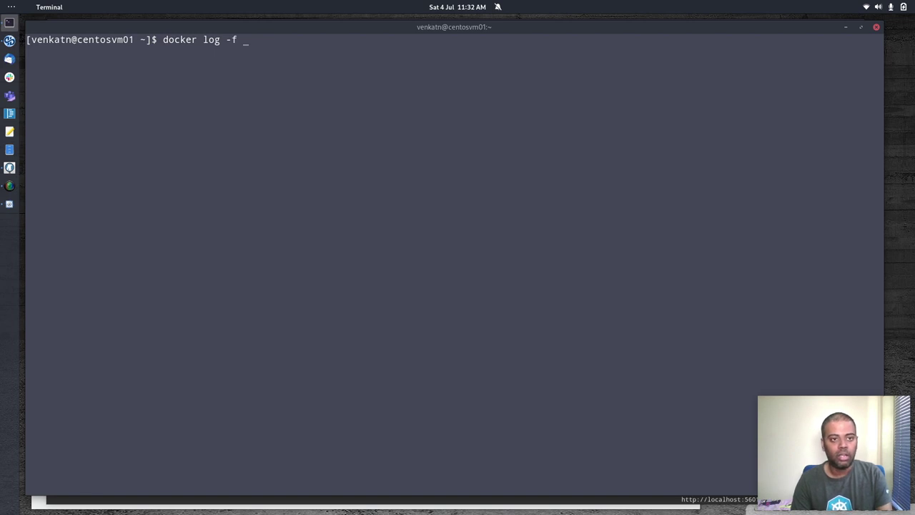
pyautogui.write(' nginx')
pyautogui.press('Return')
pyautogui.write('docker ')
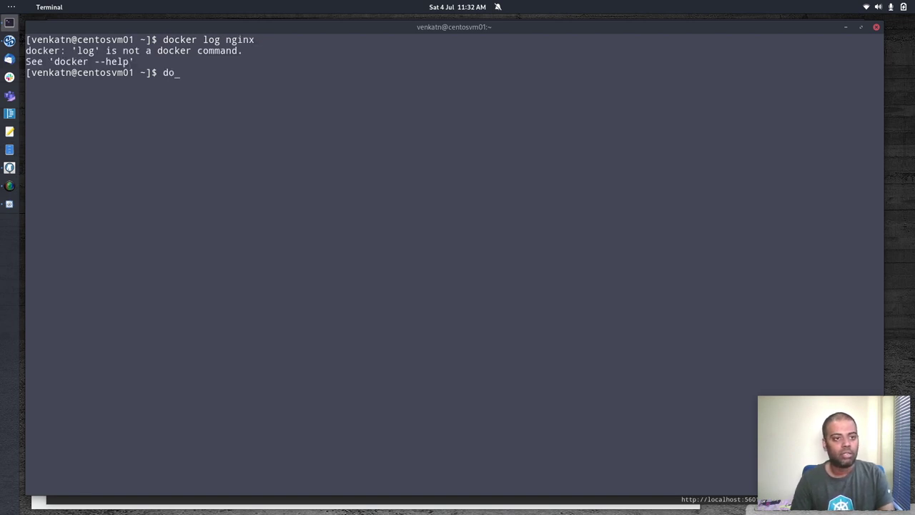
pyautogui.write('logs nginx')
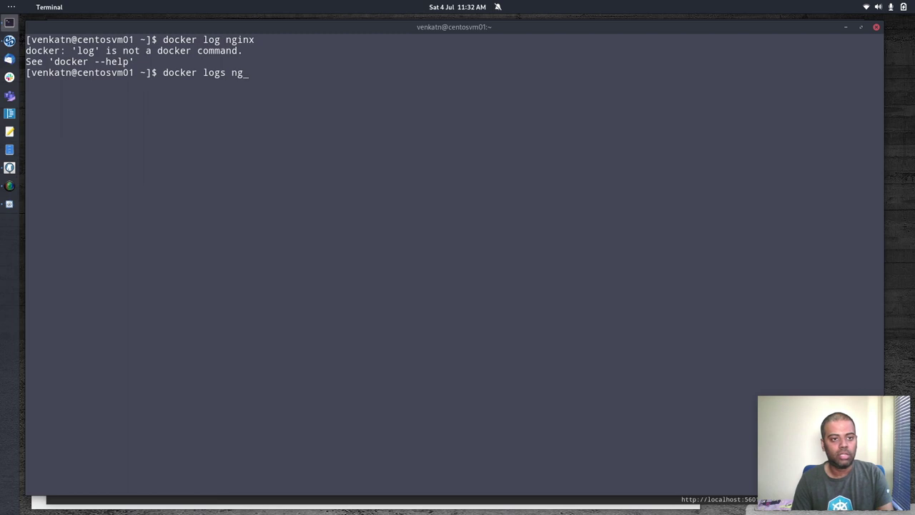
pyautogui.press('Return')
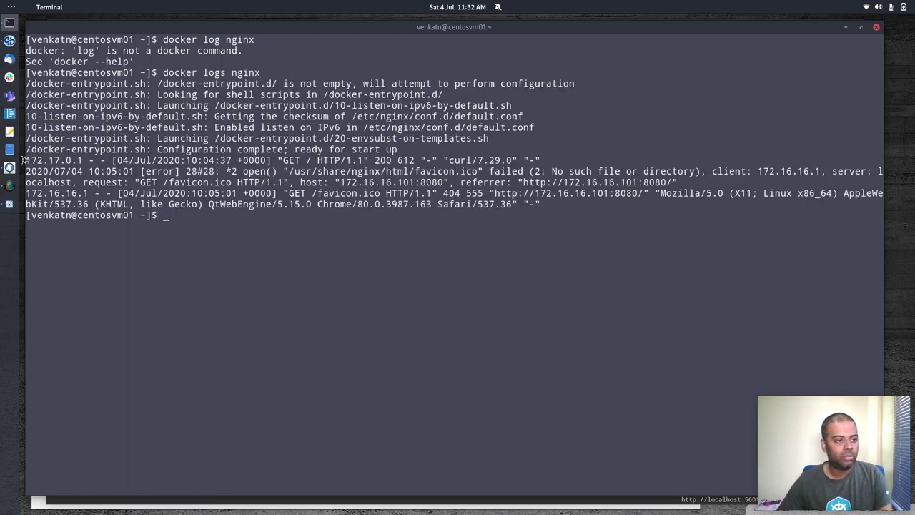
pyautogui.moveTo(26, 159); pyautogui.dragTo(543, 206)
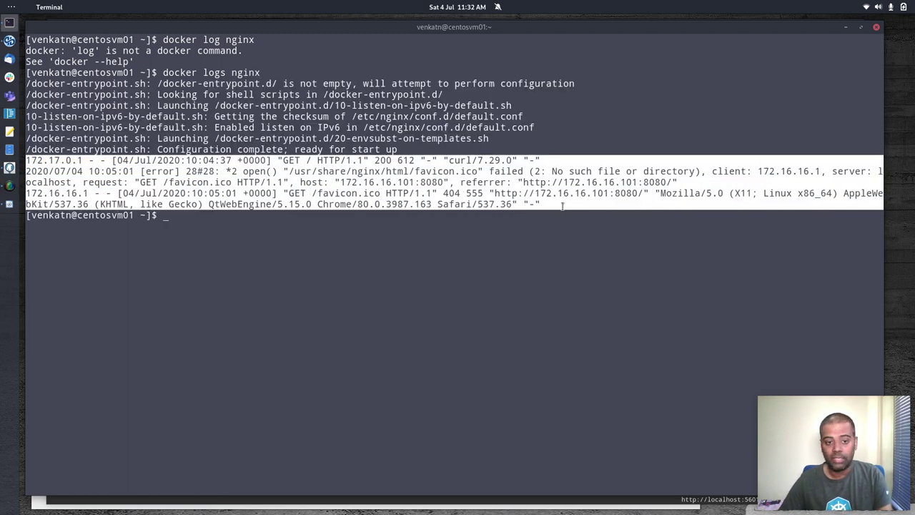
pyautogui.hotkey('ctrl', 'l')
# Step: Glance at the architecture notes, search for filebeat docker in a new qutebrowser tab, and open the Run Filebeat on Docker reference
pyautogui.click(8, 168)
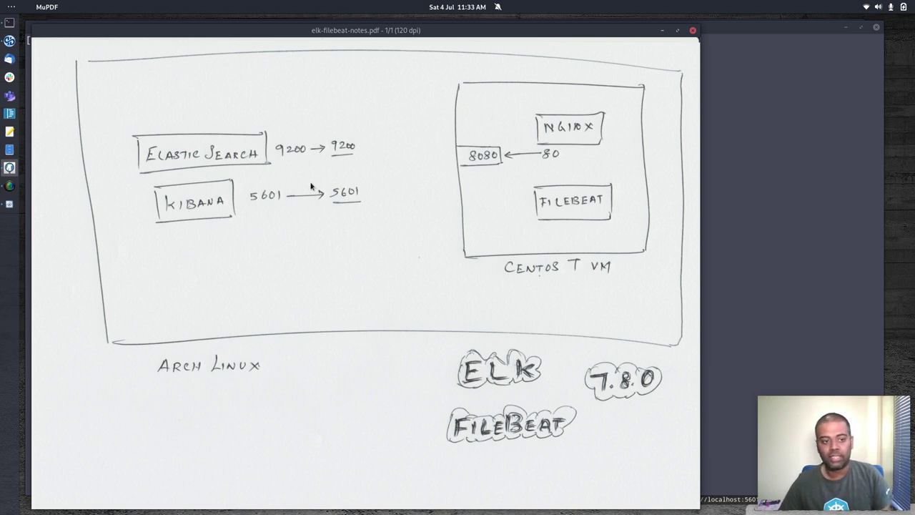
pyautogui.click(9, 41)
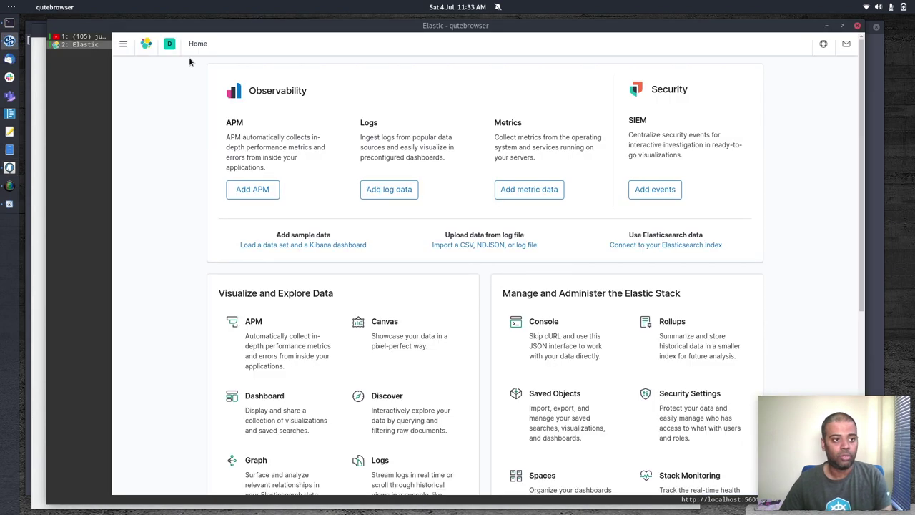
pyautogui.hotkey('shift', 'o')
pyautogui.write('filebeat')
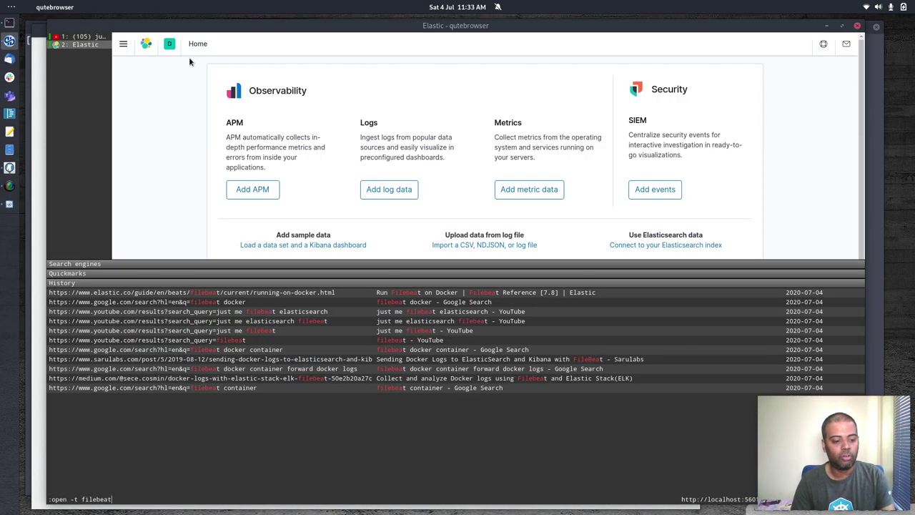
pyautogui.write(' docker')
pyautogui.press('Return')
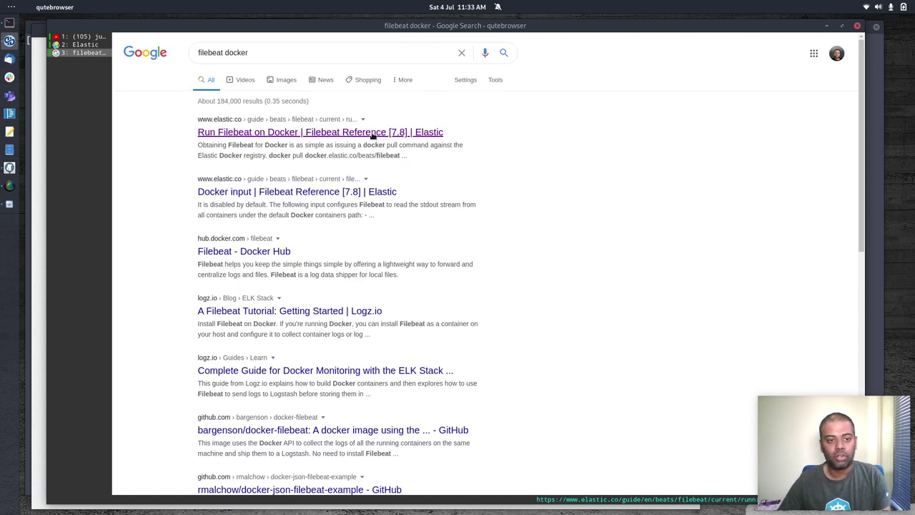
pyautogui.click(383, 136)
# Step: Copy the documented pull command, run docker pull docker.elastic.co/beats/filebeat:7.8.0 in the VM terminal, and check the local images with docker images
pyautogui.moveTo(229, 222); pyautogui.dragTo(488, 225)
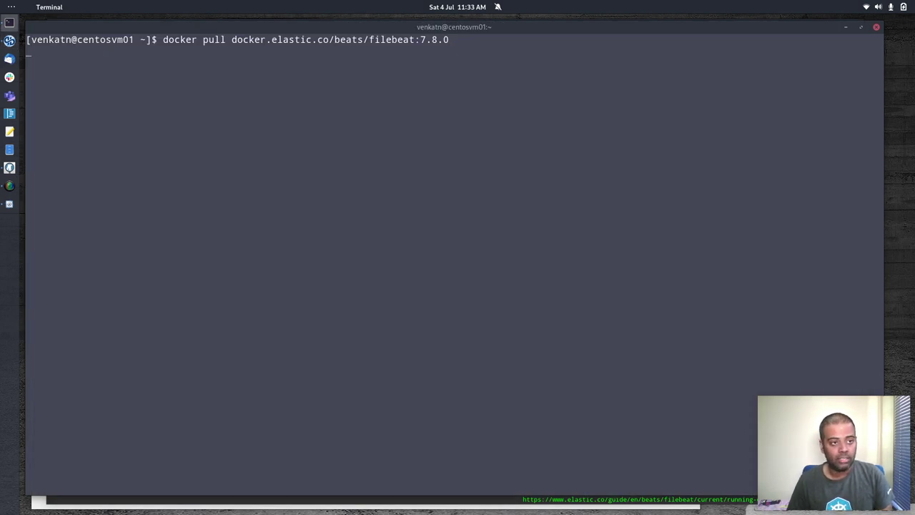
pyautogui.write('docker images')
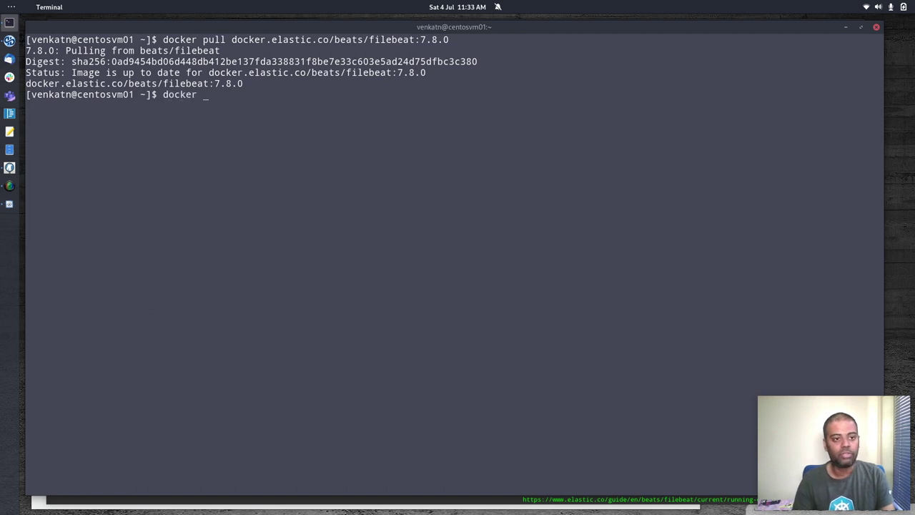
pyautogui.press('Return')
pyautogui.moveTo(145, 127); pyautogui.dragTo(211, 116)
pyautogui.click(211, 116)
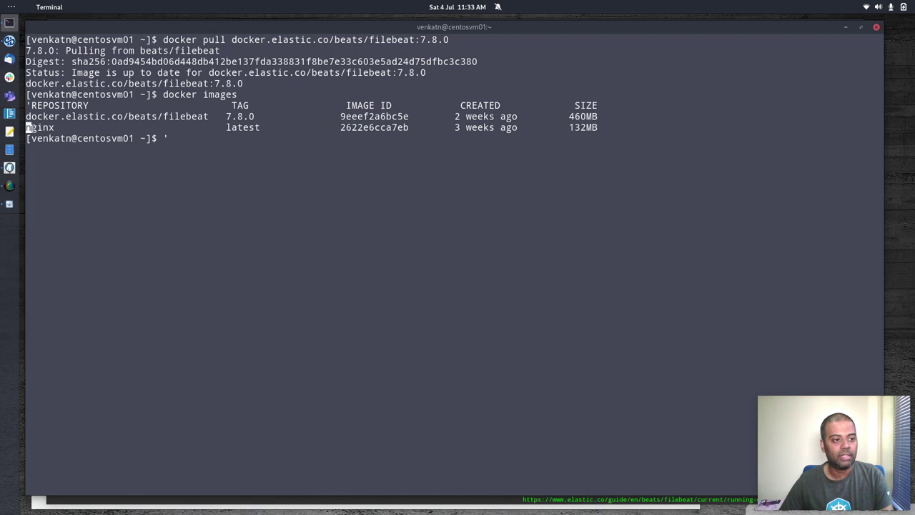
# Step: Copy the docker run setup command from the Run Filebeat on Docker page into a blank Text Editor document and examine its image, Kibana and Elasticsearch options
pyautogui.moveTo(26, 128); pyautogui.dragTo(89, 128)
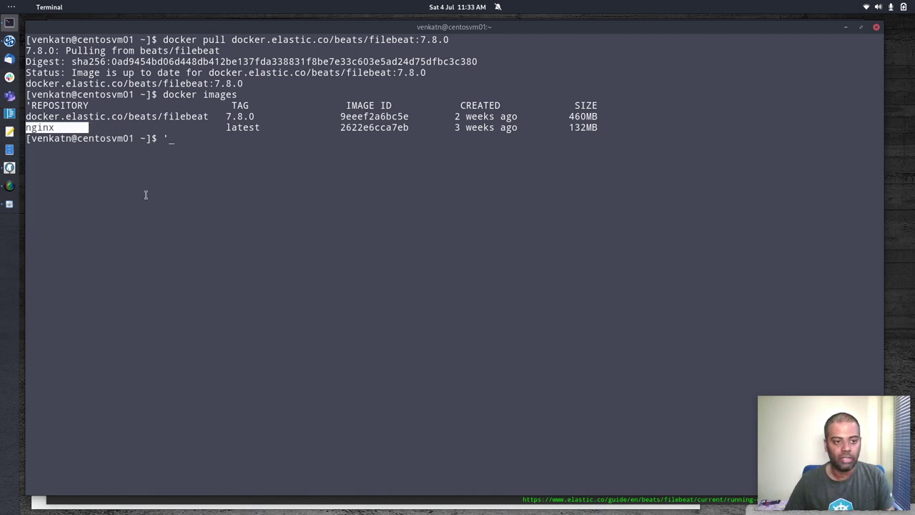
pyautogui.hotkey('ctrl', 'l')
pyautogui.hotkey('alt', 'Tab')
pyautogui.scroll(-5, 201, 233)
pyautogui.scroll(-2, 203, 236)
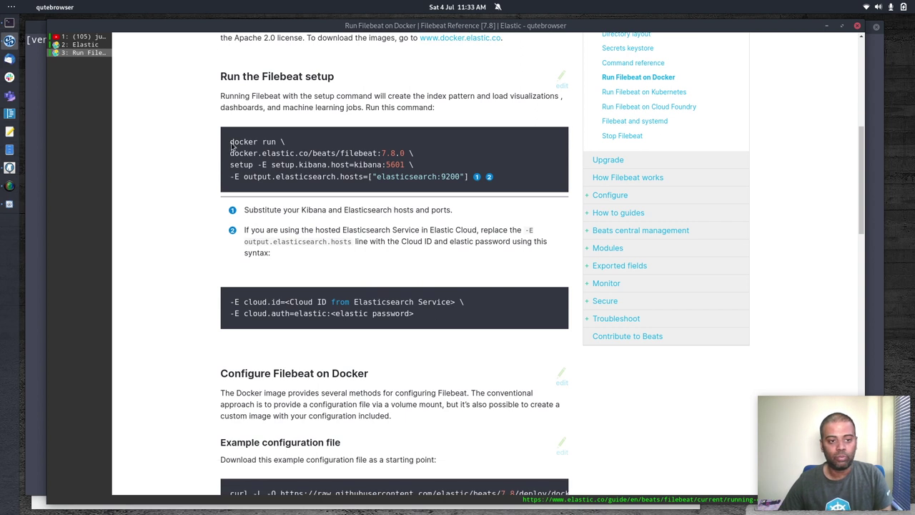
pyautogui.moveTo(231, 144); pyautogui.dragTo(466, 178)
pyautogui.hotkey('ctrl', 'c')
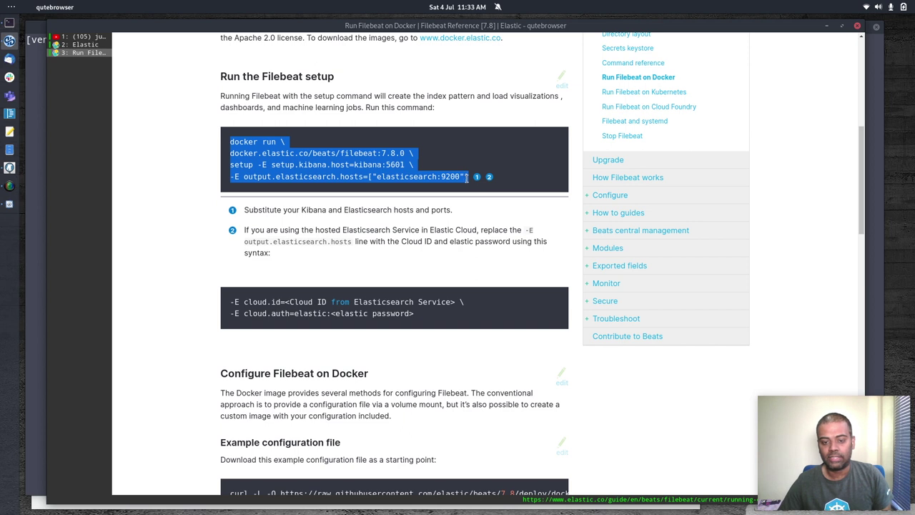
pyautogui.click(10, 132)
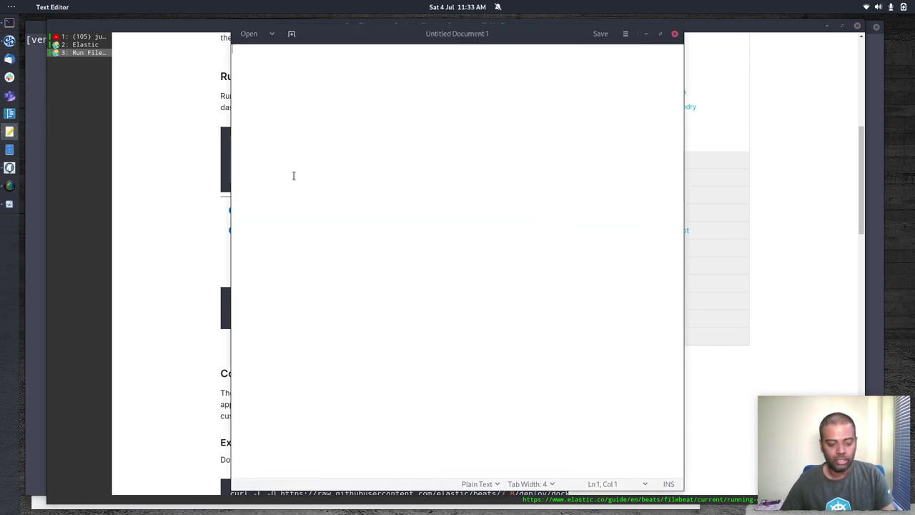
pyautogui.hotkey('ctrl', 'v')
pyautogui.moveTo(233, 48); pyautogui.dragTo(381, 60)
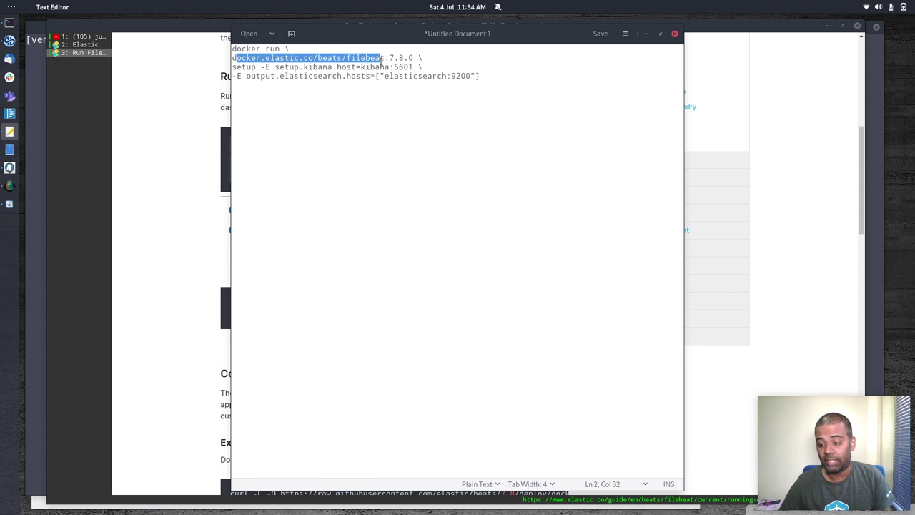
pyautogui.moveTo(238, 66); pyautogui.dragTo(258, 67)
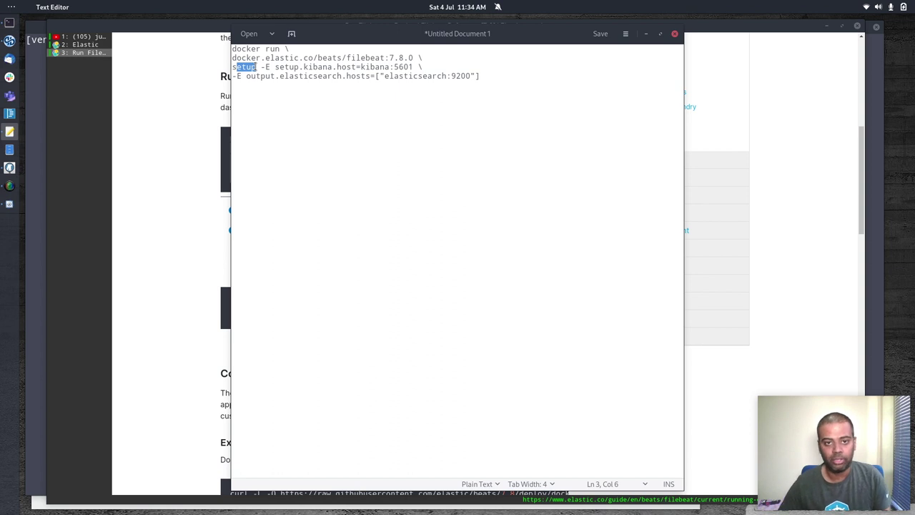
pyautogui.moveTo(256, 68); pyautogui.dragTo(231, 67)
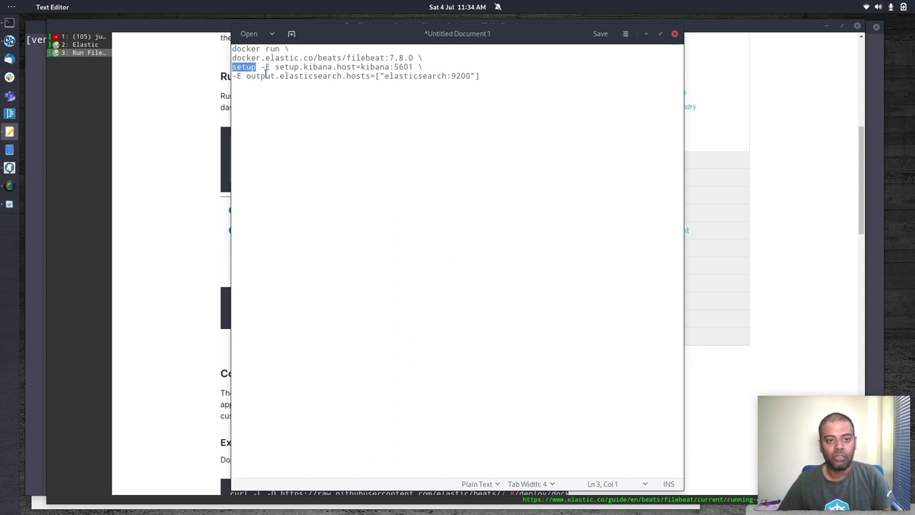
pyautogui.moveTo(274, 66); pyautogui.dragTo(355, 66)
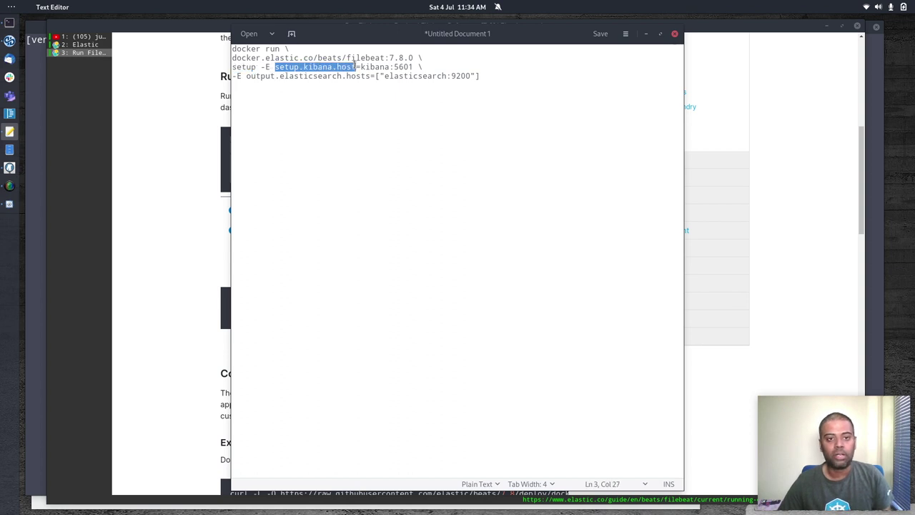
pyautogui.moveTo(250, 75); pyautogui.dragTo(363, 75)
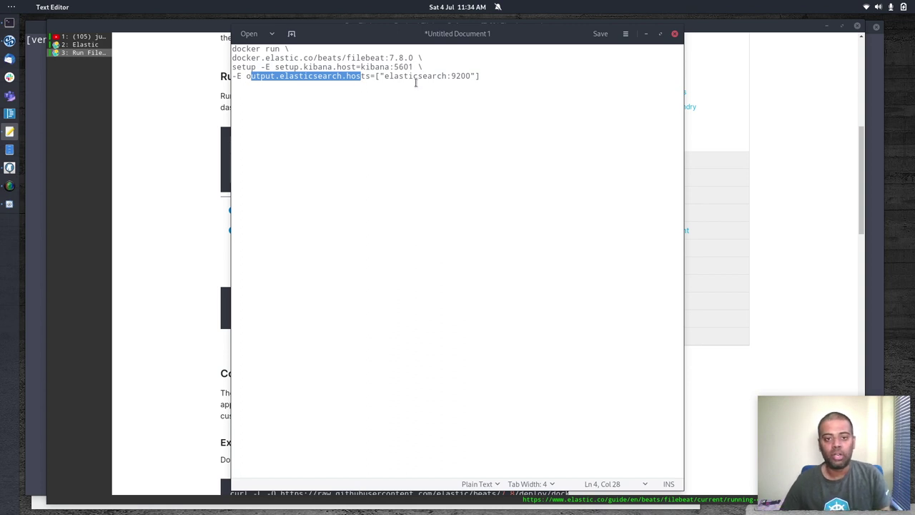
# Step: Switch to the host terminal, run ip a s, find the wlan0 IPv4 address, and hide the terminal
pyautogui.click(14, 27)
pyautogui.write('ip a')
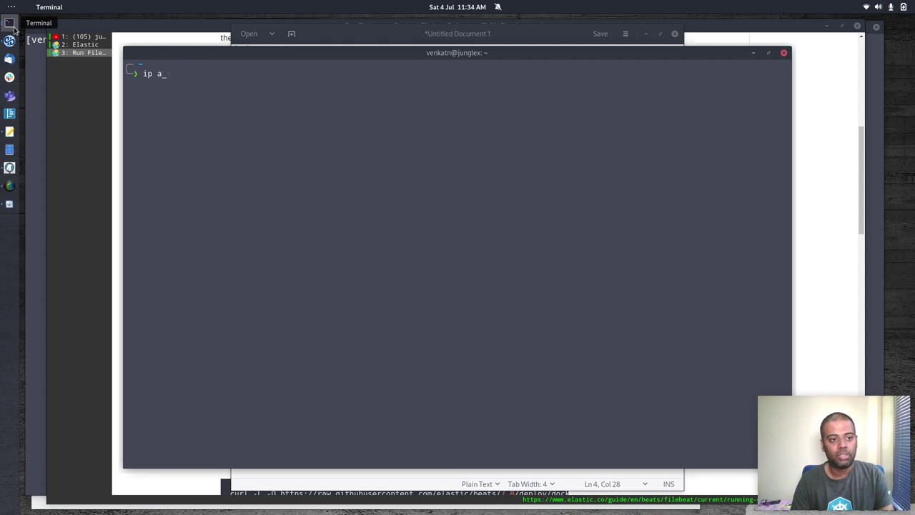
pyautogui.press('Return')
pyautogui.scroll(6, 166, 145)
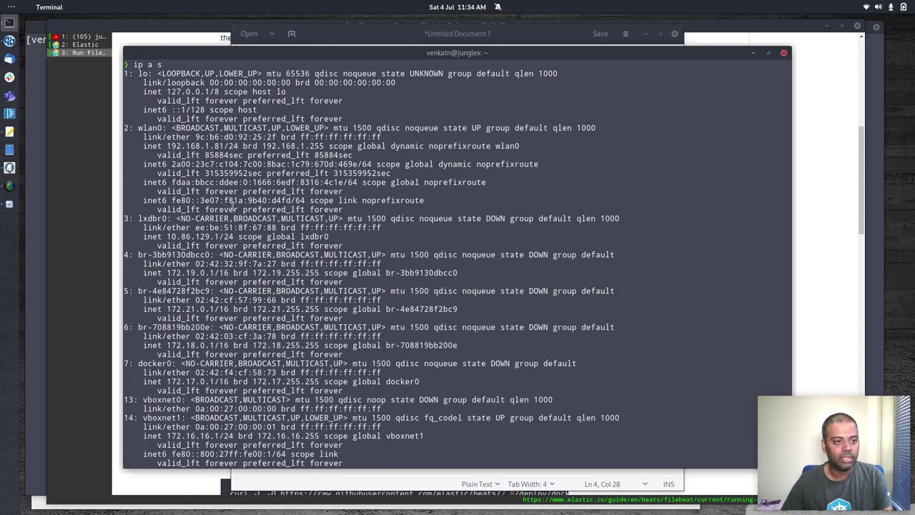
pyautogui.moveTo(166, 145); pyautogui.dragTo(225, 147)
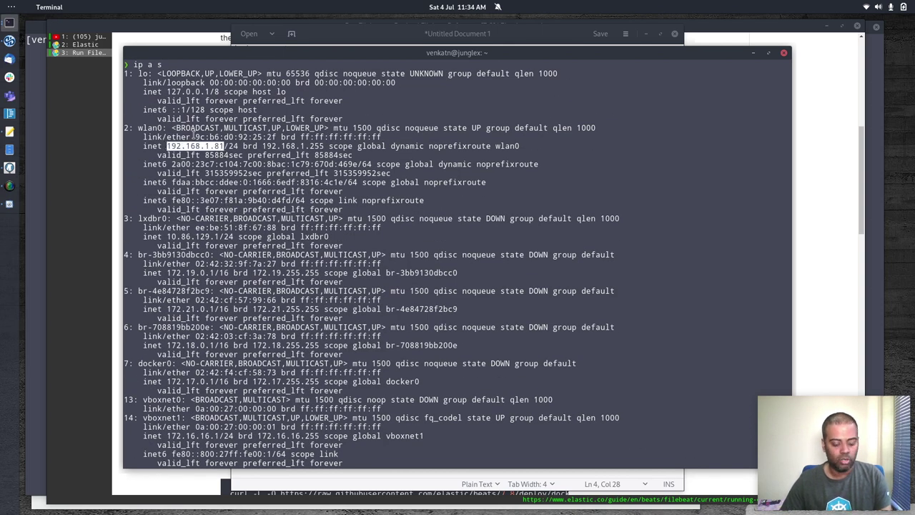
pyautogui.press('super+h')
# Step: Change the host in setup.kibana.host to 192.168.1.81, keeping port 5601, in the setup command
pyautogui.click(389, 67)
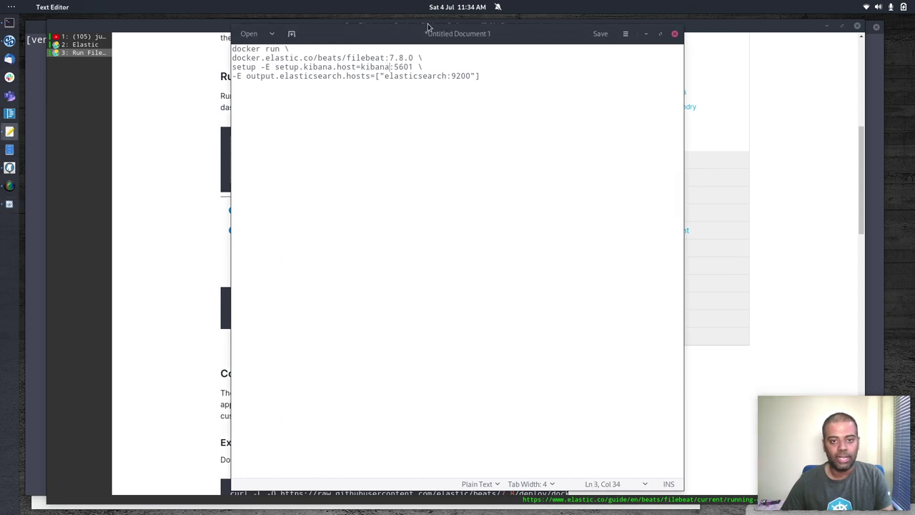
pyautogui.press('BackSpace')
pyautogui.press('BackSpace')
pyautogui.press('BackSpace')
pyautogui.press('BackSpace')
pyautogui.press('BackSpace')
pyautogui.press('BackSpace')
pyautogui.write('192.')
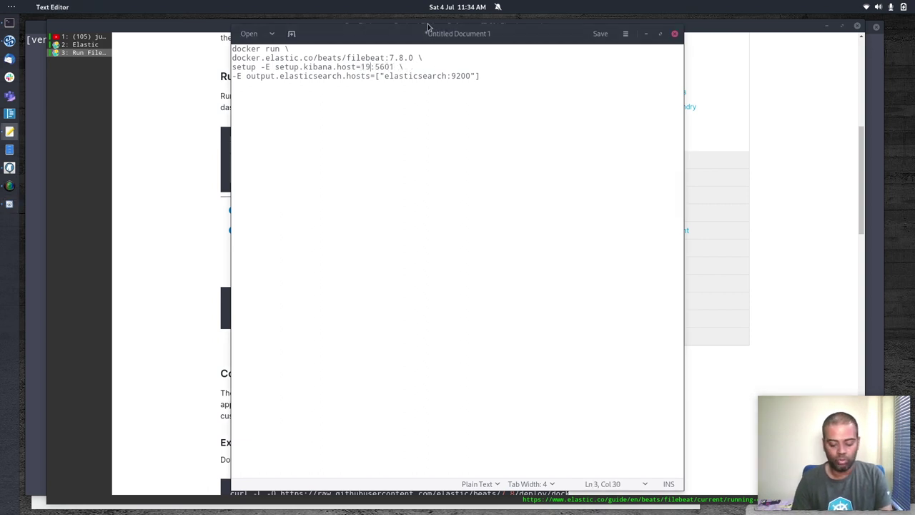
pyautogui.write('168.1.8')
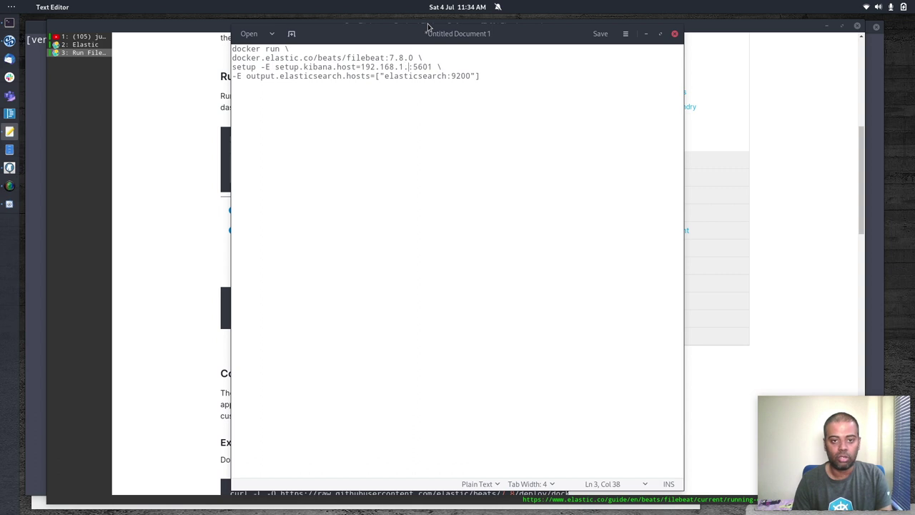
pyautogui.write('1')
# Step: Replace the elasticsearch host name in output.elasticsearch.hosts with 192.168.1.81, keeping port 9200
pyautogui.press('Down')
pyautogui.press('Right')
pyautogui.press('Right')
pyautogui.press('Right')
pyautogui.press('Right')
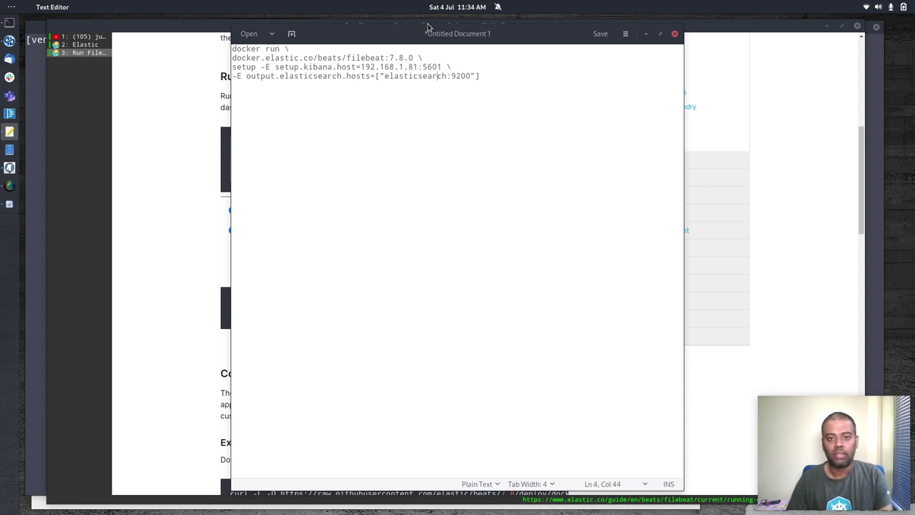
pyautogui.press('BackSpace')
pyautogui.press('BackSpace')
pyautogui.press('BackSpace')
pyautogui.press('BackSpace')
pyautogui.press('BackSpace')
pyautogui.press('BackSpace')
pyautogui.press('BackSpace')
pyautogui.press('BackSpace')
pyautogui.press('BackSpace')
pyautogui.press('BackSpace')
pyautogui.press('BackSpace')
pyautogui.press('BackSpace')
pyautogui.press('BackSpace')
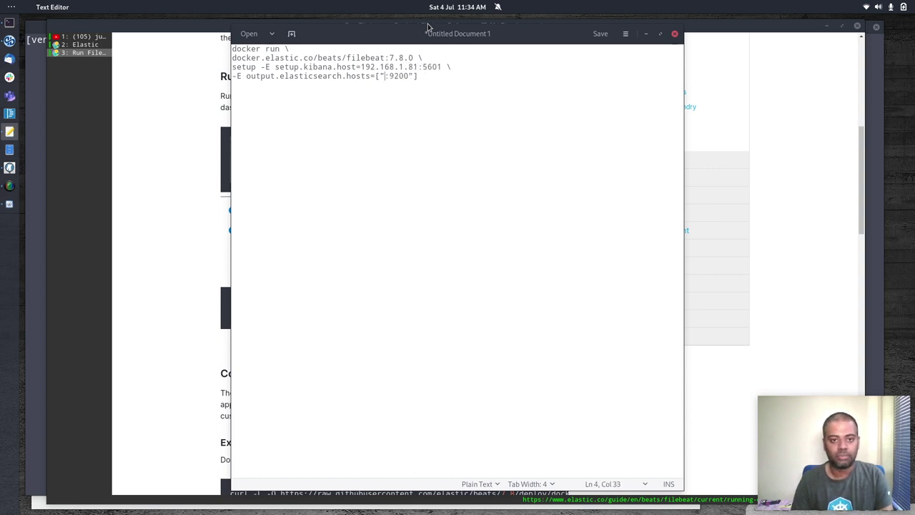
pyautogui.write('192.168.1.81')
# Step: Copy the edited Filebeat setup command and run it in the VM terminal
pyautogui.moveTo(481, 75); pyautogui.dragTo(165, 48)
pyautogui.hotkey('ctrl', 'c')
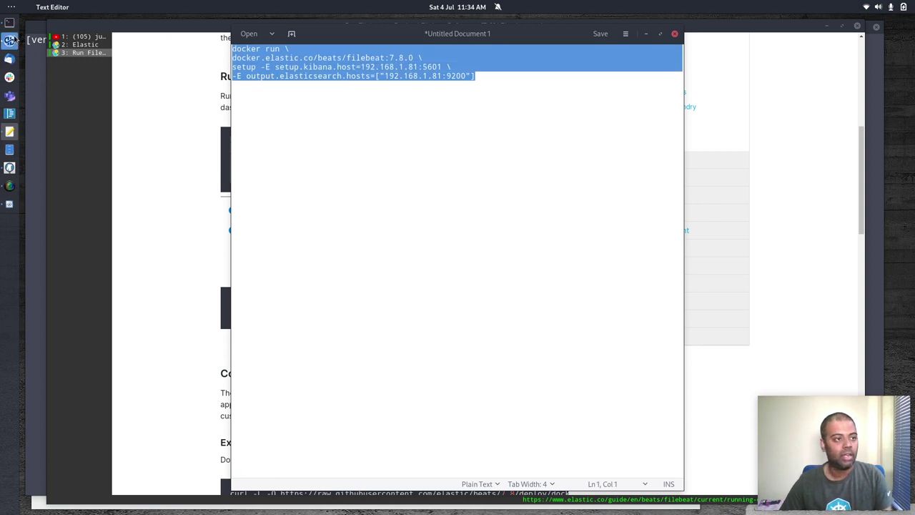
pyautogui.hotkey('alt', 'Tab')
pyautogui.hotkey('ctrl', 'shift', 'v')
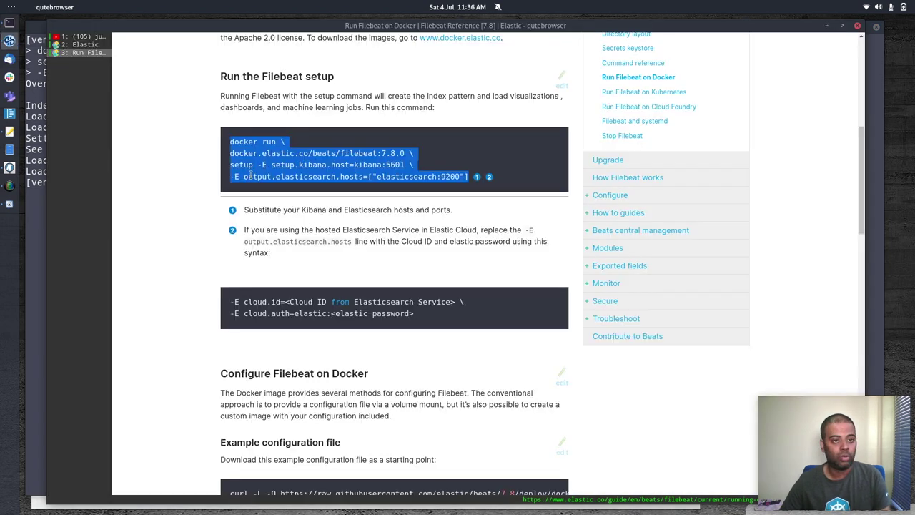
# Step: Copy the example configuration curl command from the Filebeat page in qutebrowser and run it in the VM terminal to download filebeat.docker.yml
pyautogui.click(9, 40)
pyautogui.click(173, 177)
pyautogui.scroll(-5, 176, 189)
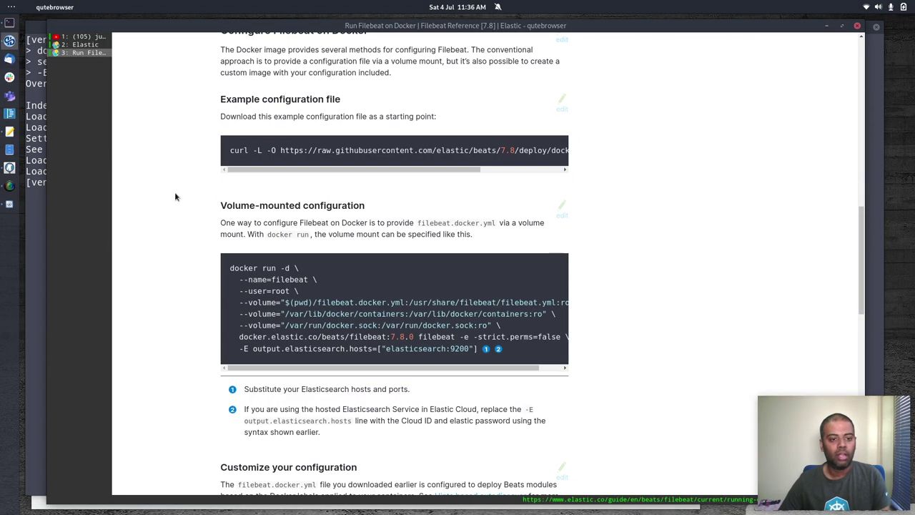
pyautogui.hscroll(3, 243, 151)
pyautogui.hscroll(-3, 286, 149)
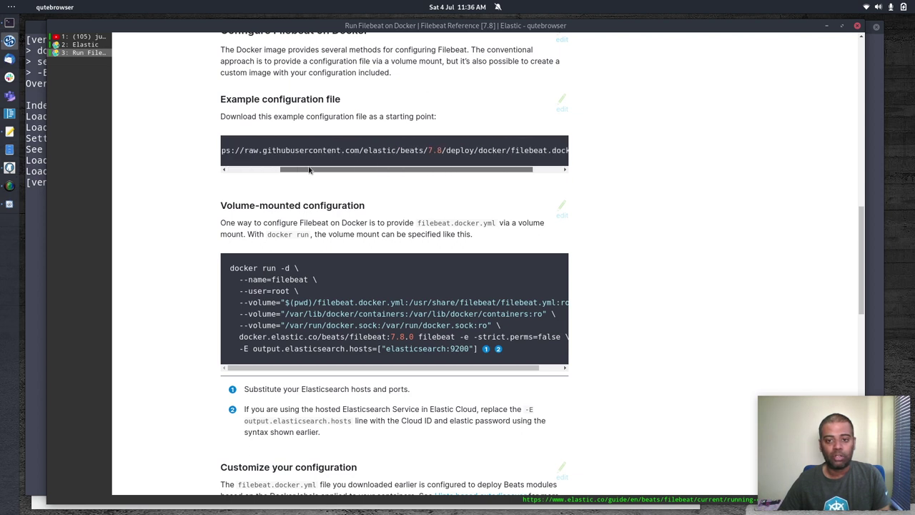
pyautogui.tripleClick(323, 150)
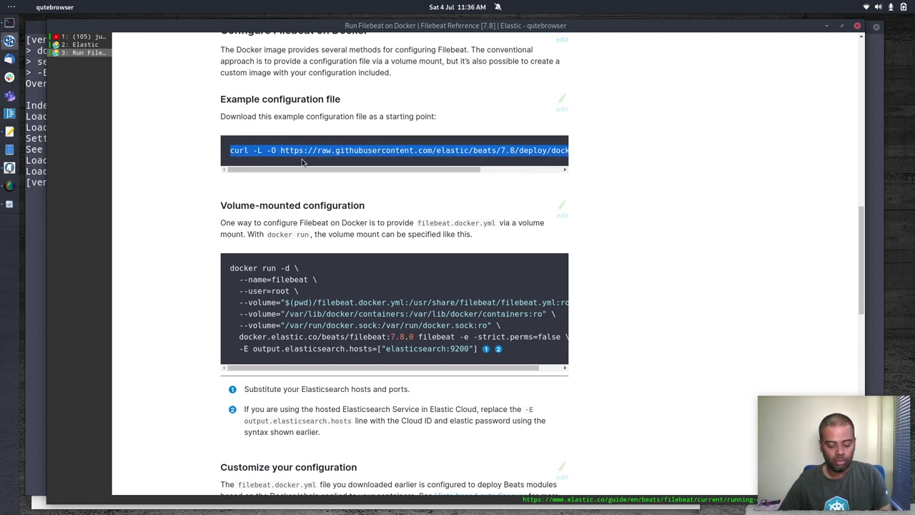
pyautogui.hotkey('alt', 'Tab')
pyautogui.write('curl -L -O https://raw.githubusercontent.com/elastic/beats/7.8/deploy/docker/filebeat.docker.yml')
# Step: Open filebeat.docker.yml in vi and delete the username and password lines under output.elasticsearch
pyautogui.write('vi filebeat.docker.yml')
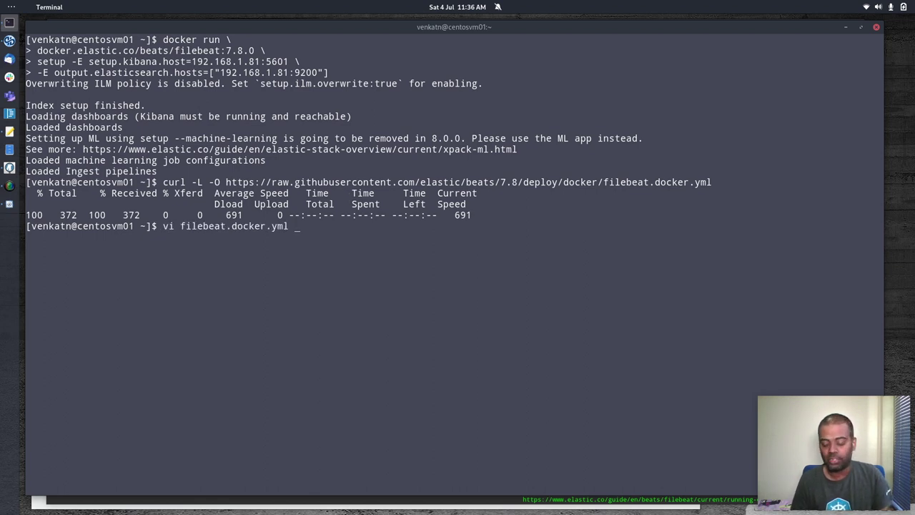
pyautogui.press('Return')
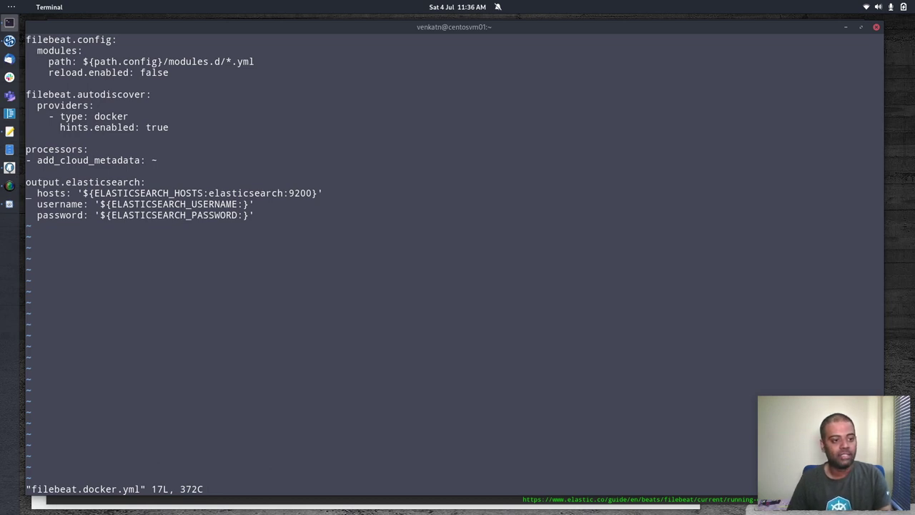
pyautogui.press('d')
pyautogui.press('d')
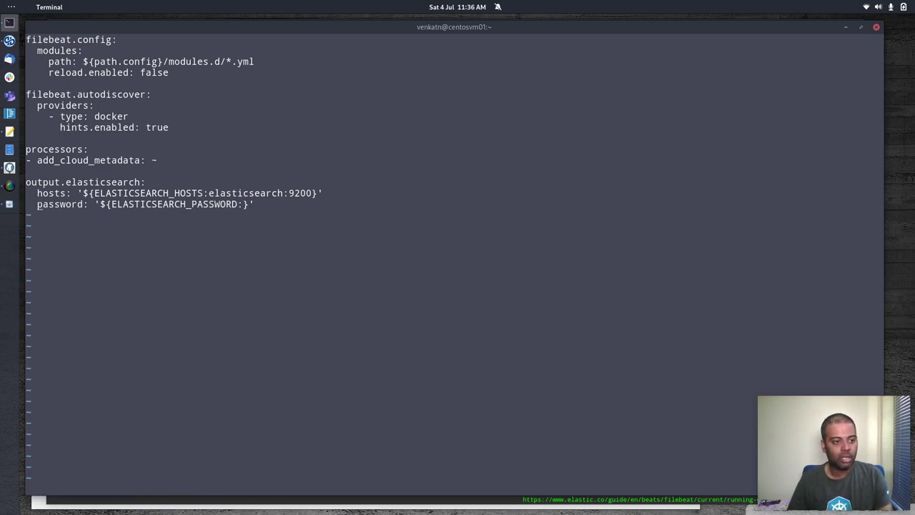
pyautogui.press('d')
pyautogui.press('d')
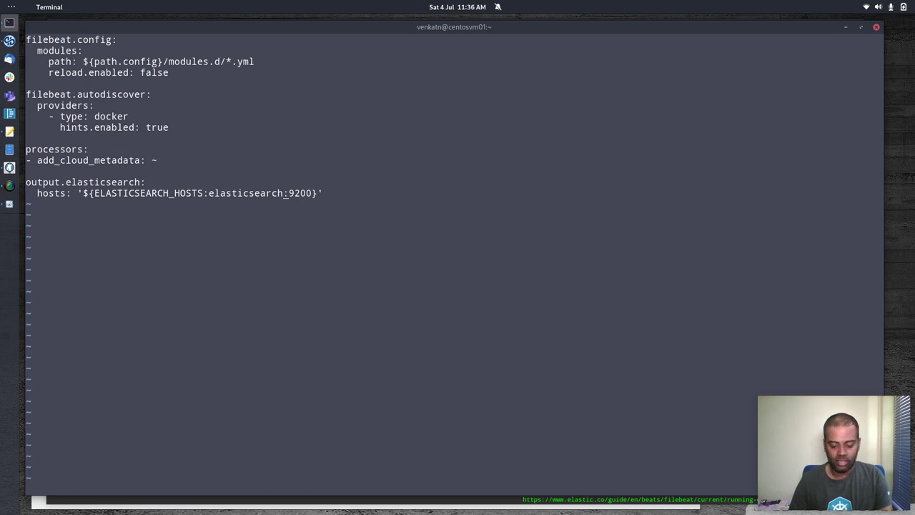
# Step: Replace the elasticsearch host name in the output hosts entry with 192.168.1.81, keeping port 9200
pyautogui.press('i')
pyautogui.press('BackSpace')
pyautogui.press('BackSpace')
pyautogui.press('BackSpace')
pyautogui.press('BackSpace')
pyautogui.press('BackSpace')
pyautogui.press('BackSpace')
pyautogui.press('BackSpace')
pyautogui.press('BackSpace')
pyautogui.press('BackSpace')
pyautogui.press('BackSpace')
pyautogui.press('BackSpace')
pyautogui.press('BackSpace')
pyautogui.press('BackSpace')
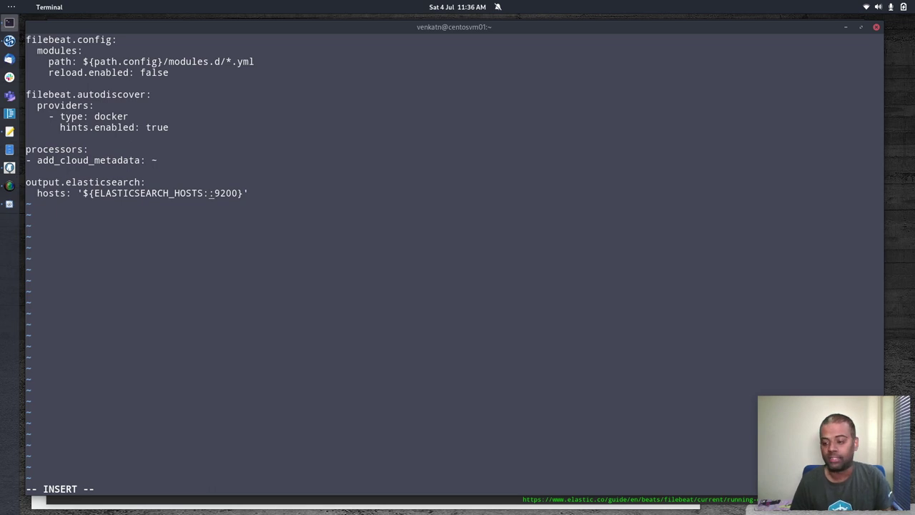
pyautogui.write('192.168.1.')
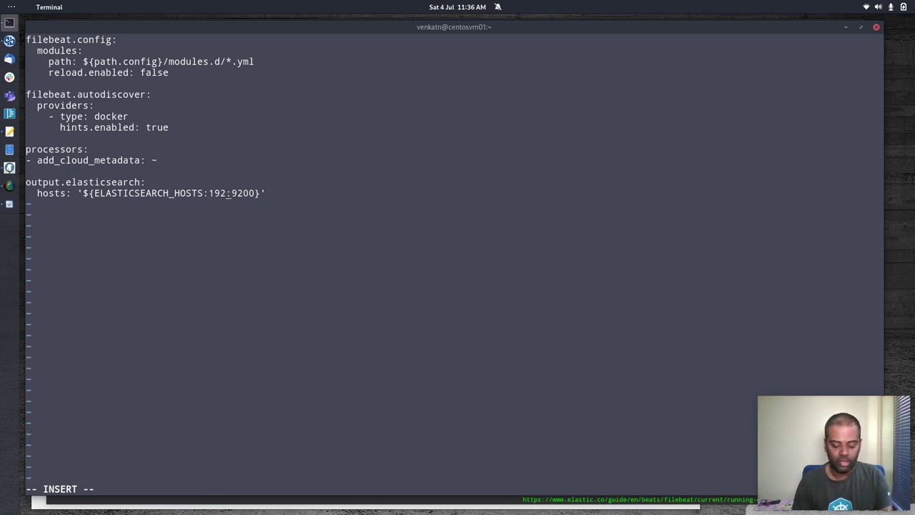
pyautogui.write('81')
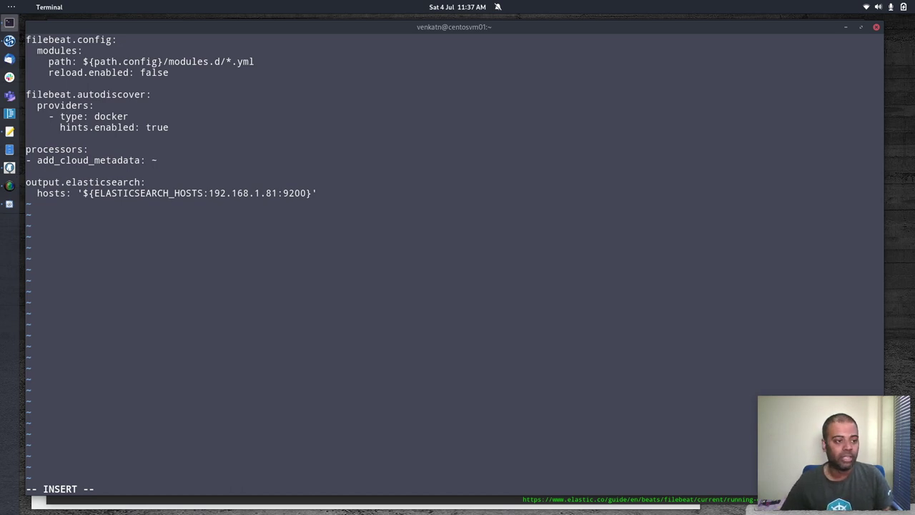
# Step: Glance at the architecture notes in MuPDF, return to the VM terminal, and save and close filebeat.docker.yml
pyautogui.click(9, 167)
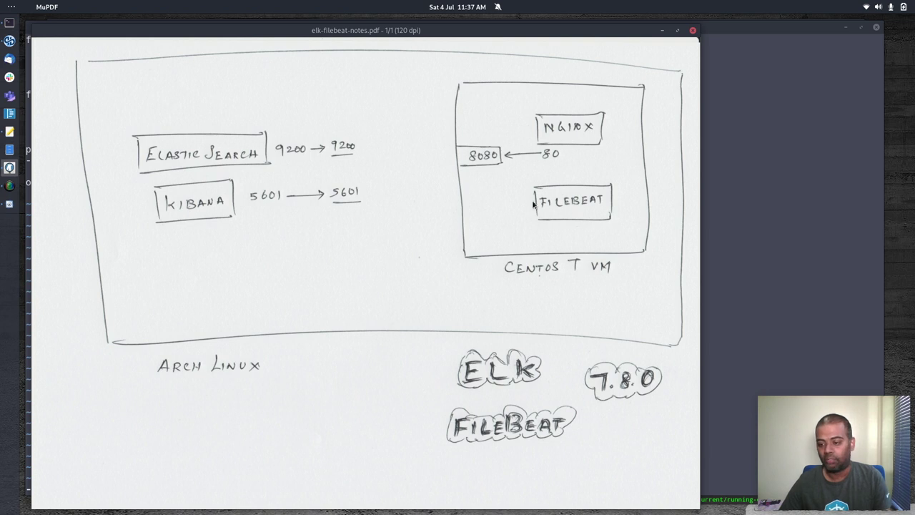
pyautogui.hotkey('alt', 'Tab')
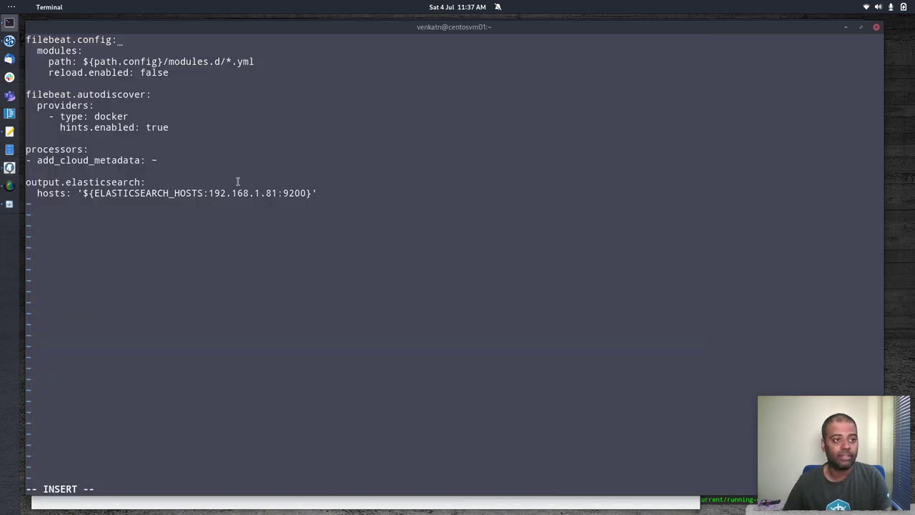
pyautogui.press('Escape')
pyautogui.write(':wq')
pyautogui.press('Return')
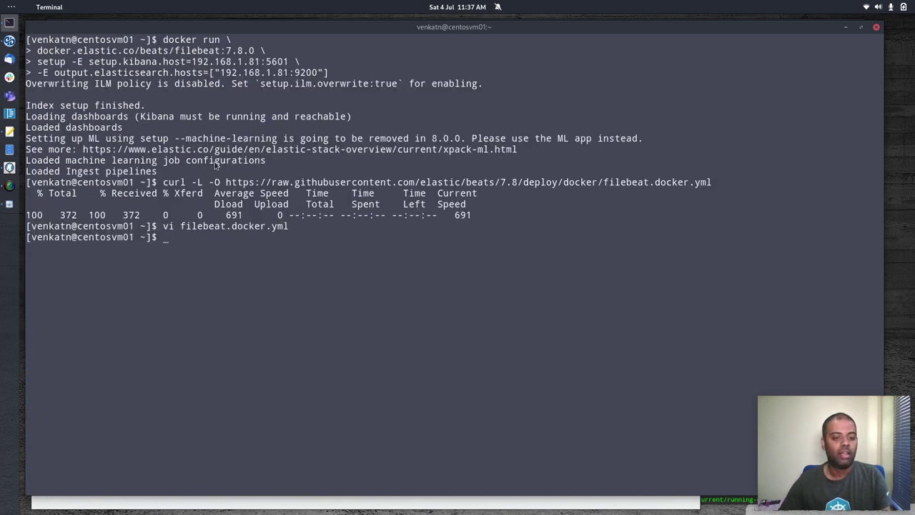
# Step: Copy the volume-mounted docker run command from the Filebeat page in qutebrowser and replace the Text Editor document's contents with it
pyautogui.hotkey('alt', 'Tab')
pyautogui.hotkey('alt', 'Tab')
pyautogui.press('Tab')
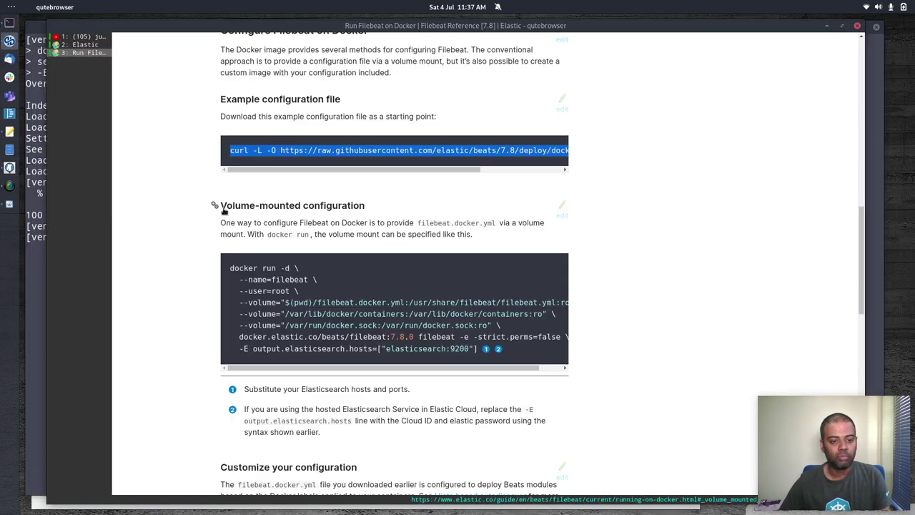
pyautogui.scroll(-4, 223, 211)
pyautogui.moveTo(229, 126); pyautogui.dragTo(476, 206)
pyautogui.hotkey('ctrl', 'c')
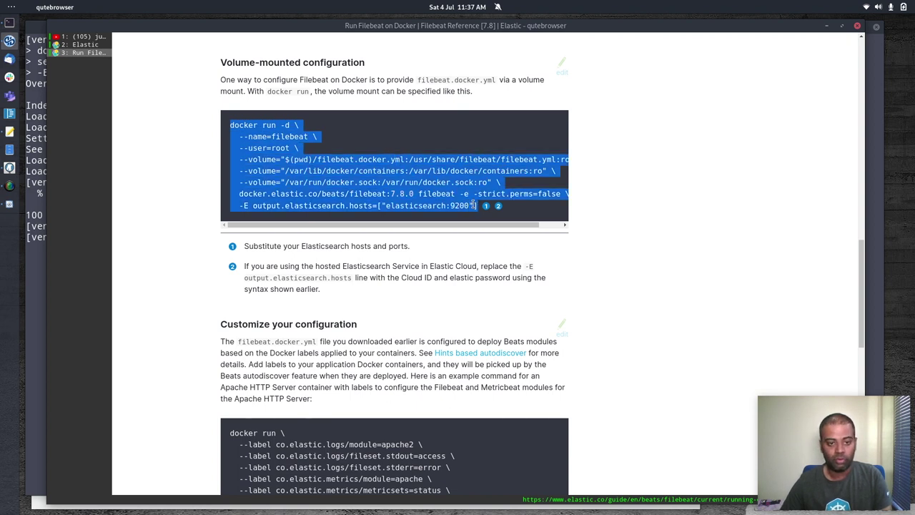
pyautogui.click(9, 132)
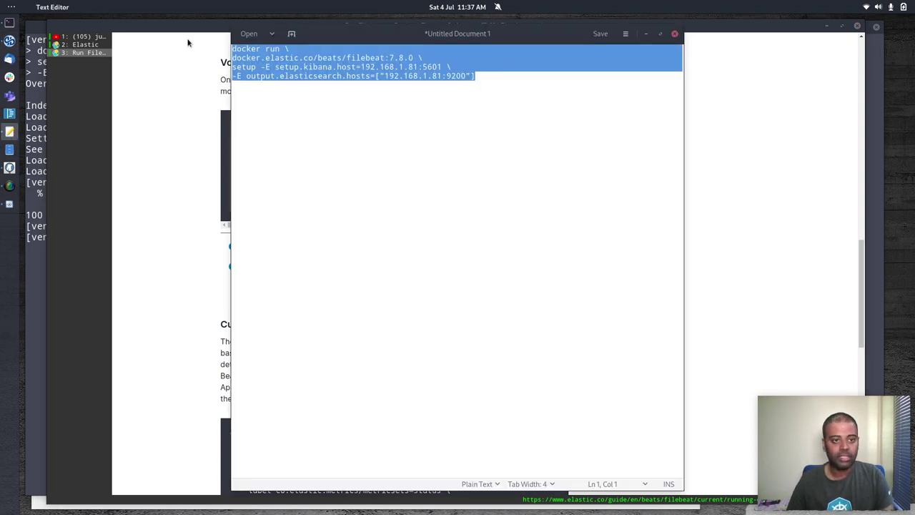
pyautogui.hotkey('ctrl', 'v')
# Step: Review the detached run, container name, root user and filebeat.docker.yml volume options in the pasted command
pyautogui.moveTo(242, 49); pyautogui.dragTo(295, 48)
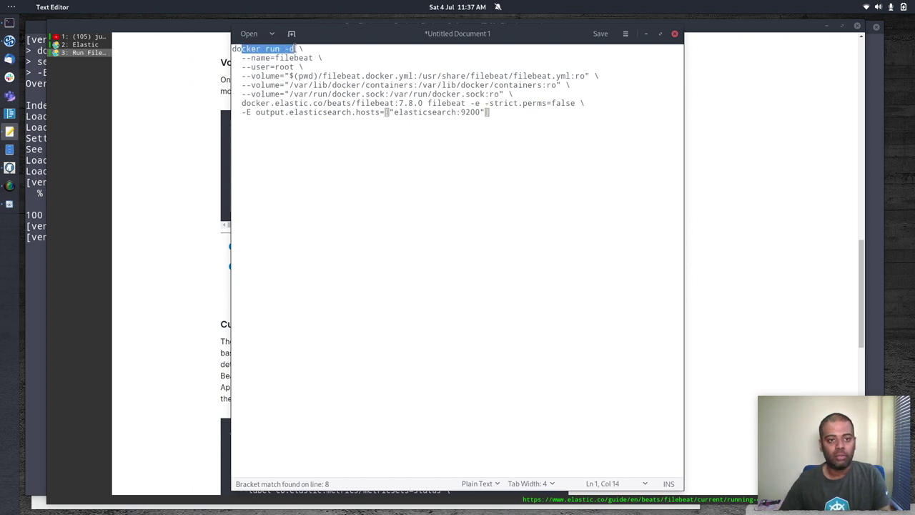
pyautogui.moveTo(242, 57); pyautogui.dragTo(313, 58)
pyautogui.moveTo(247, 67); pyautogui.dragTo(402, 76)
pyautogui.click(402, 75)
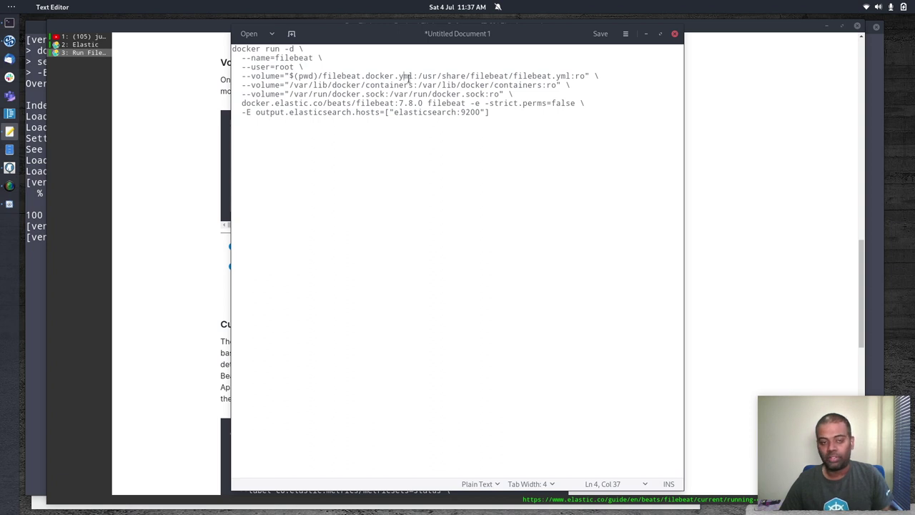
# Step: List the home directory files in the VM terminal to check for filebeat.docker.yml, and clear the screen
pyautogui.click(36, 117)
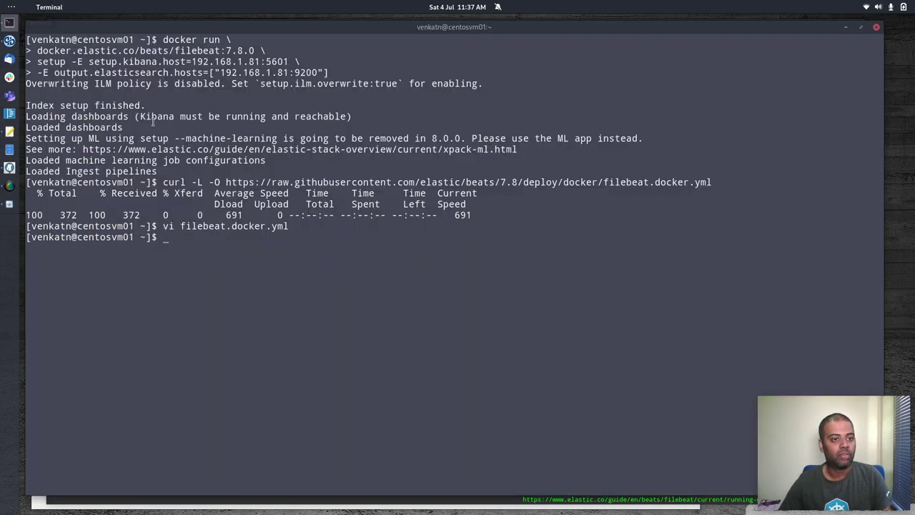
pyautogui.write('lls')
pyautogui.press('Return')
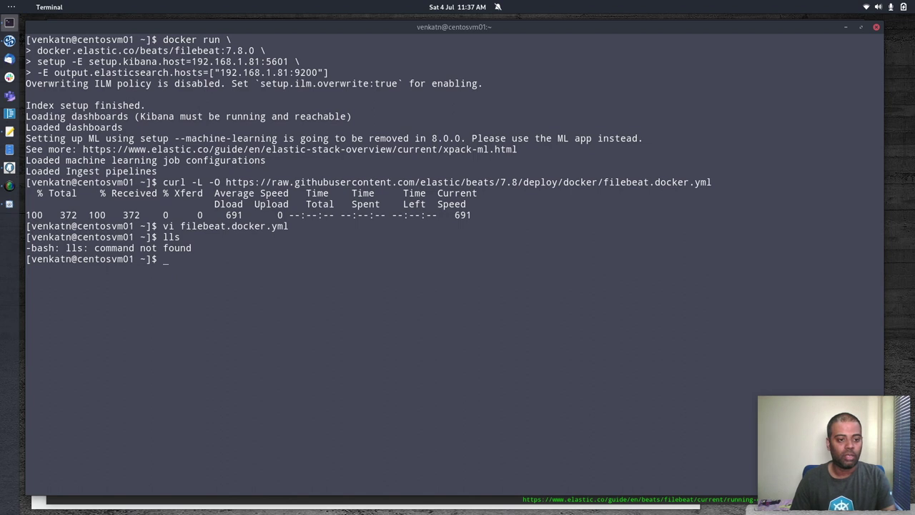
pyautogui.write('ls')
pyautogui.press('Return')
pyautogui.moveTo(66, 279); pyautogui.dragTo(125, 270)
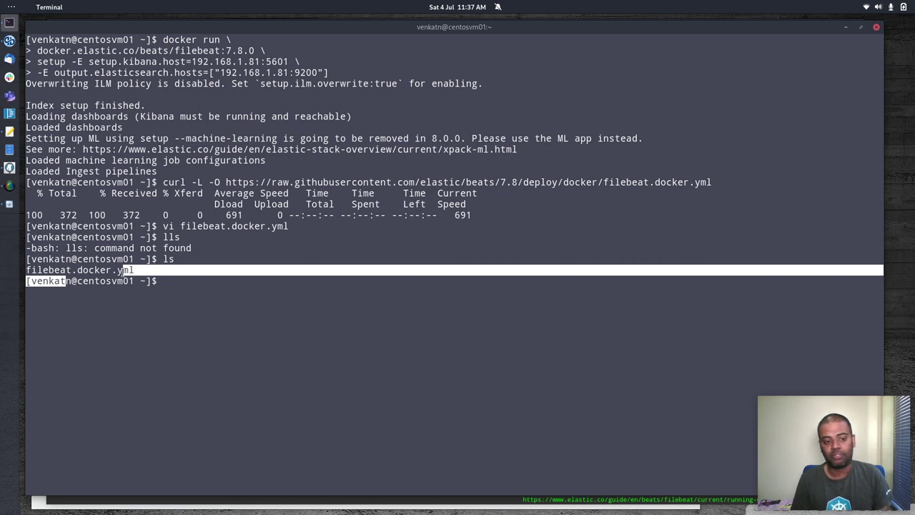
pyautogui.hotkey('ctrl', 'l')
# Step: Back in Text Editor, review the docker run command's container and socket volumes, image and Elasticsearch output option, glancing at the MuPDF architecture notes
pyautogui.hotkey('alt', 'Tab')
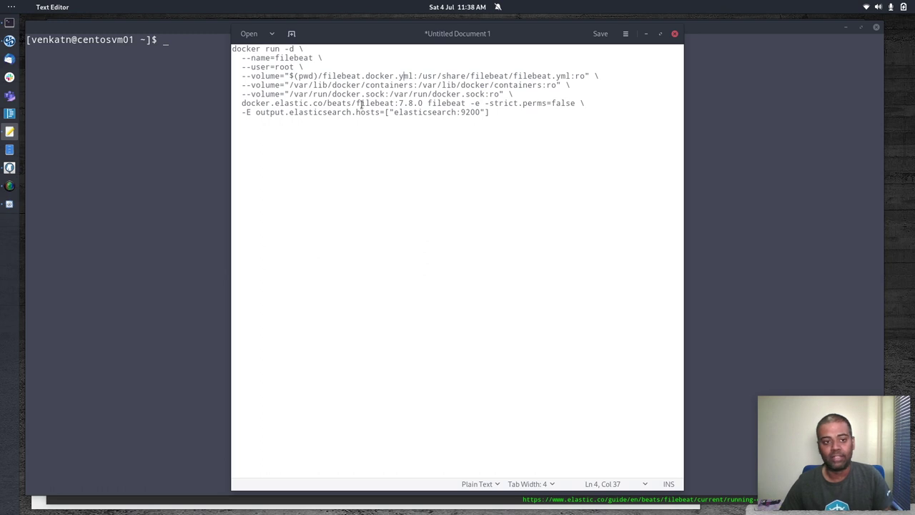
pyautogui.moveTo(244, 85); pyautogui.dragTo(529, 97)
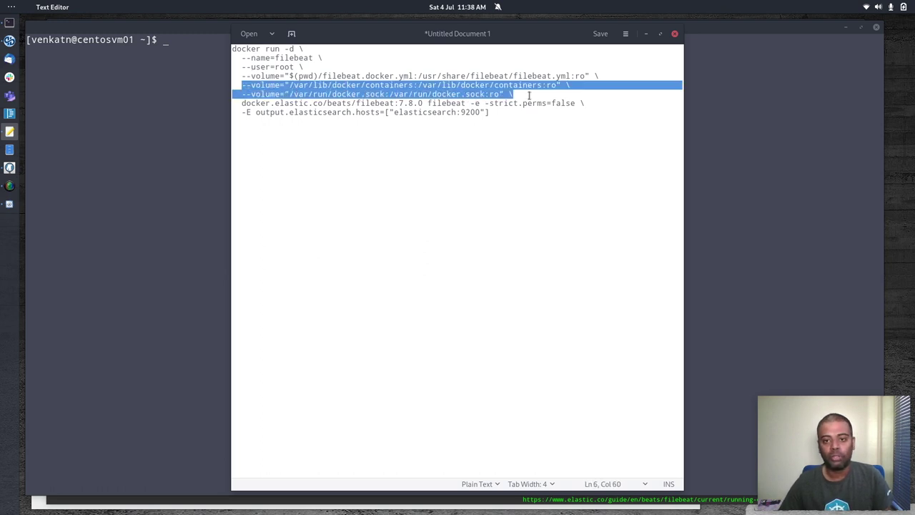
pyautogui.click(316, 99)
pyautogui.moveTo(289, 85); pyautogui.dragTo(411, 85)
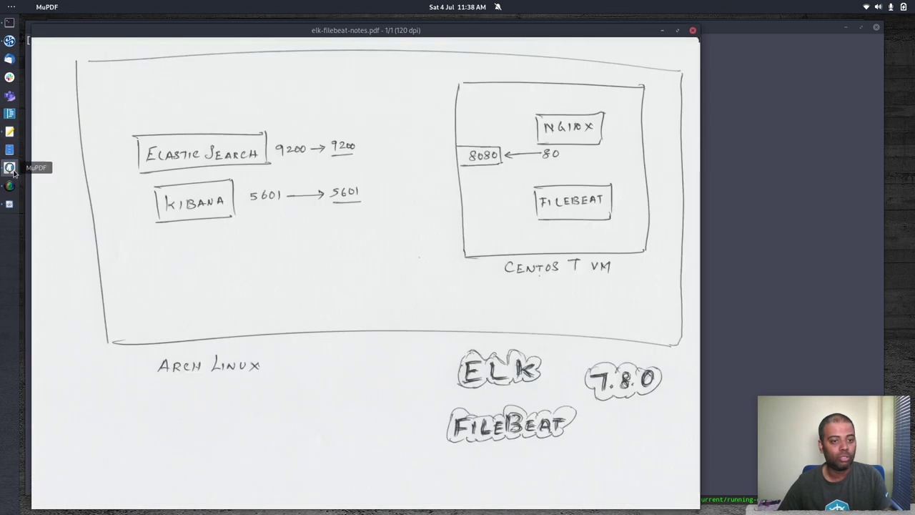
pyautogui.click(9, 167)
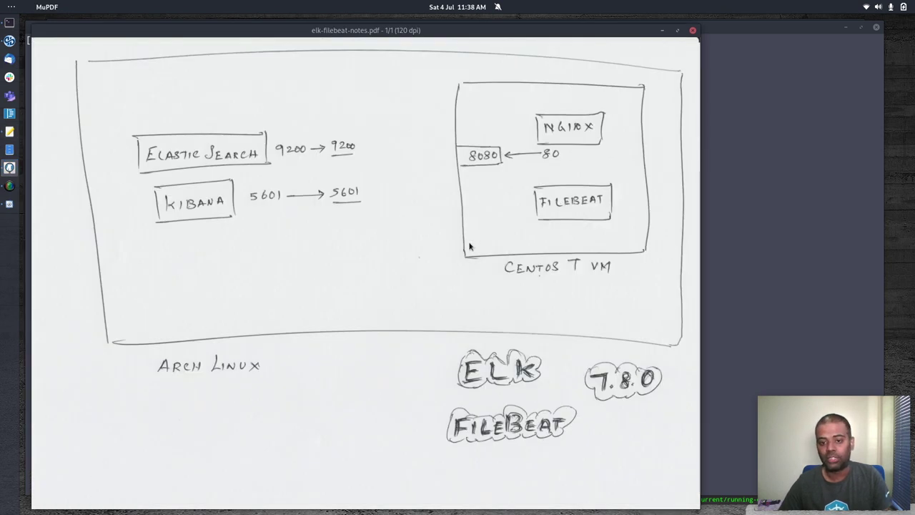
pyautogui.click(10, 131)
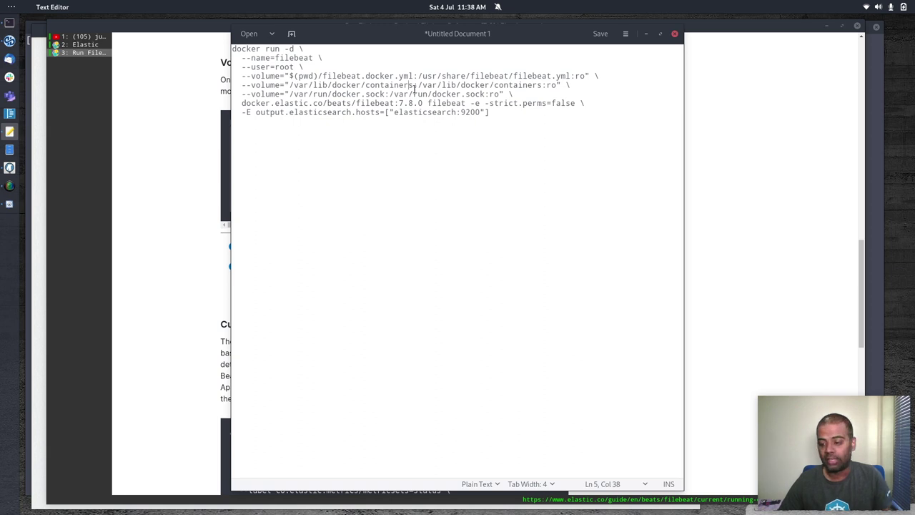
pyautogui.moveTo(422, 85); pyautogui.dragTo(538, 85)
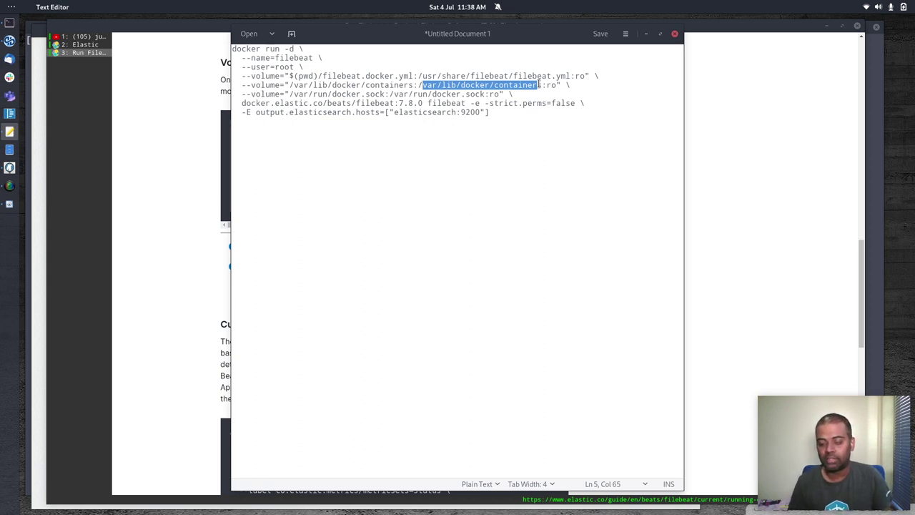
pyautogui.moveTo(289, 94); pyautogui.dragTo(391, 94)
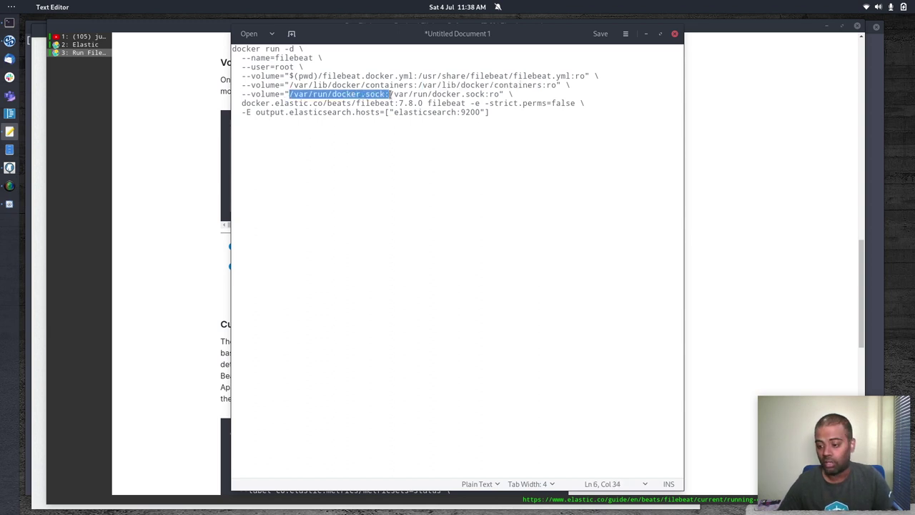
pyautogui.moveTo(241, 103); pyautogui.dragTo(466, 104)
pyautogui.moveTo(245, 112); pyautogui.dragTo(386, 113)
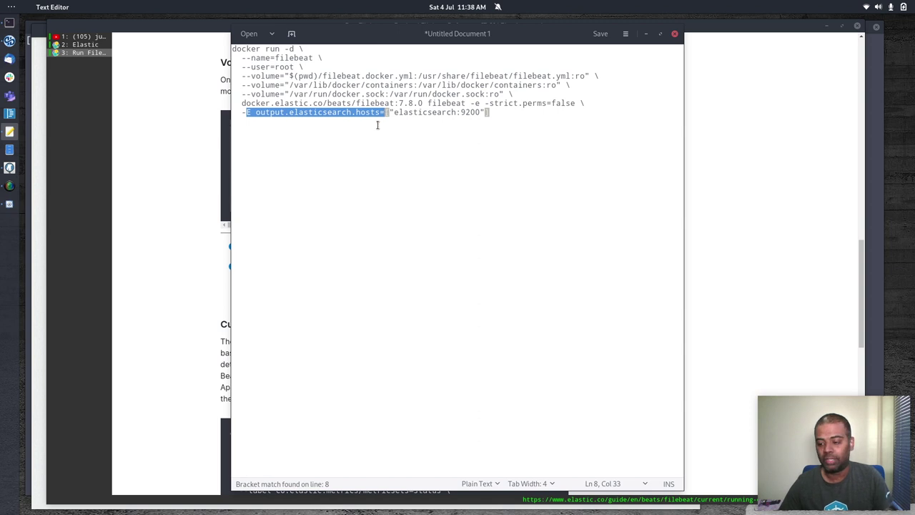
# Step: Remove the -E output.elasticsearch.hosts line and the preceding trailing backslash so the command ends at -strict.perms=false
pyautogui.click(457, 113)
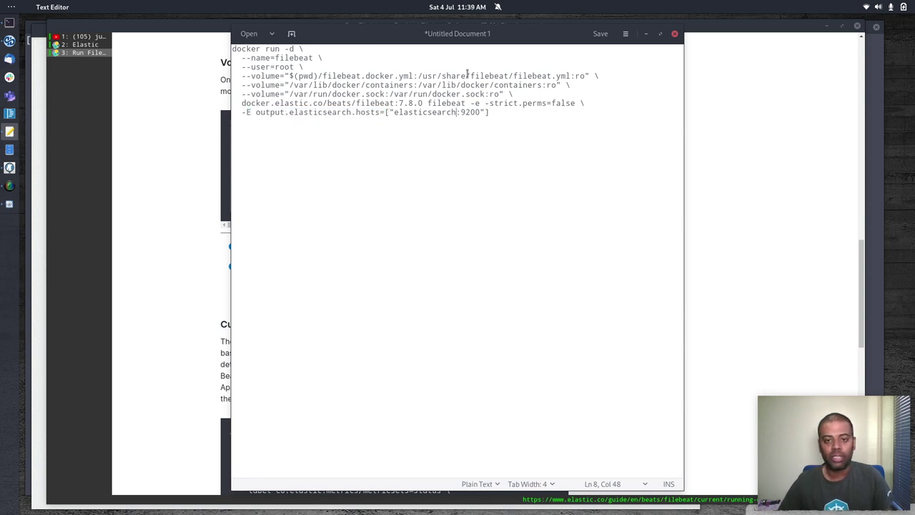
pyautogui.press('BackSpace')
pyautogui.press('BackSpace')
pyautogui.press('BackSpace')
pyautogui.press('BackSpace')
pyautogui.press('BackSpace')
pyautogui.press('BackSpace')
pyautogui.press('BackSpace')
pyautogui.press('BackSpace')
pyautogui.press('BackSpace')
pyautogui.press('BackSpace')
pyautogui.press('BackSpace')
pyautogui.press('BackSpace')
pyautogui.press('BackSpace')
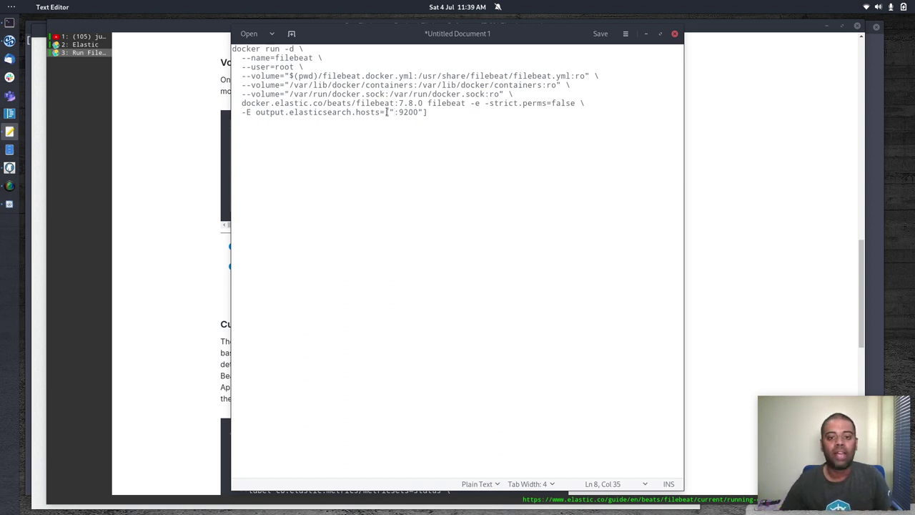
pyautogui.moveTo(428, 112); pyautogui.dragTo(575, 103)
pyautogui.press('BackSpace')
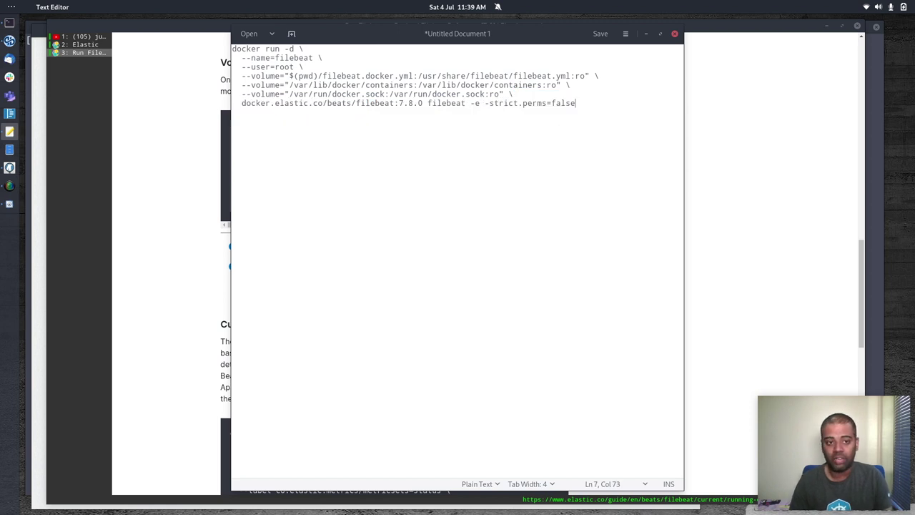
# Step: Reopen filebeat.docker.yml in vi in the VM terminal, check the output.elasticsearch hosts entry, and write and quit
pyautogui.click(9, 22)
pyautogui.write('vi file')
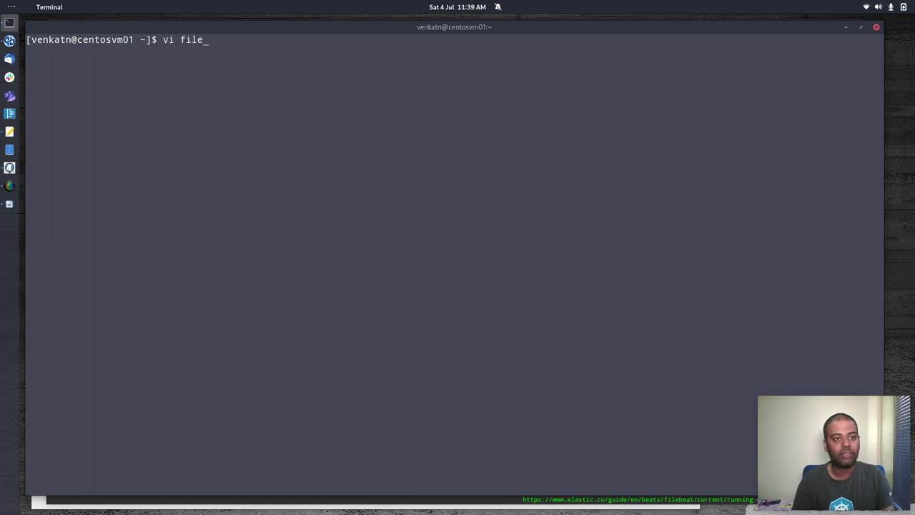
pyautogui.press('Tab')
pyautogui.press('Return')
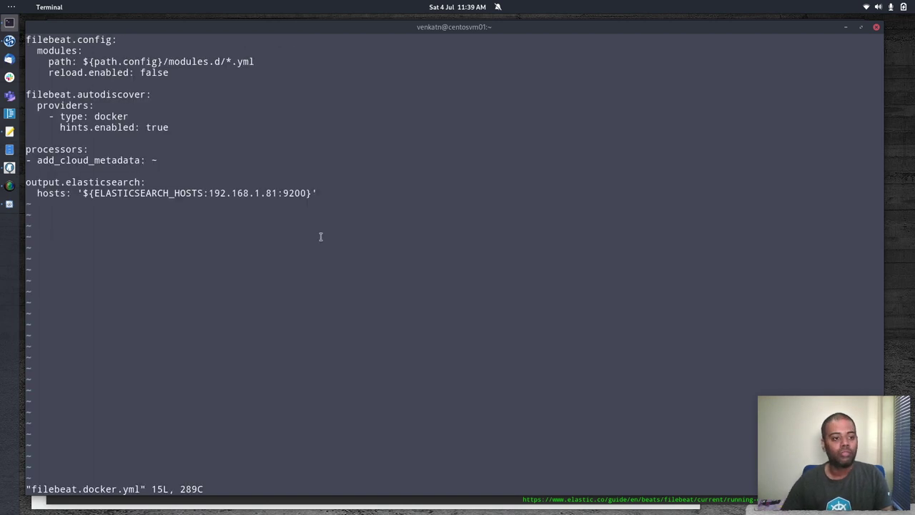
pyautogui.moveTo(30, 181); pyautogui.dragTo(142, 183)
pyautogui.click(46, 192)
pyautogui.moveTo(207, 193); pyautogui.dragTo(294, 191)
pyautogui.write(':q')
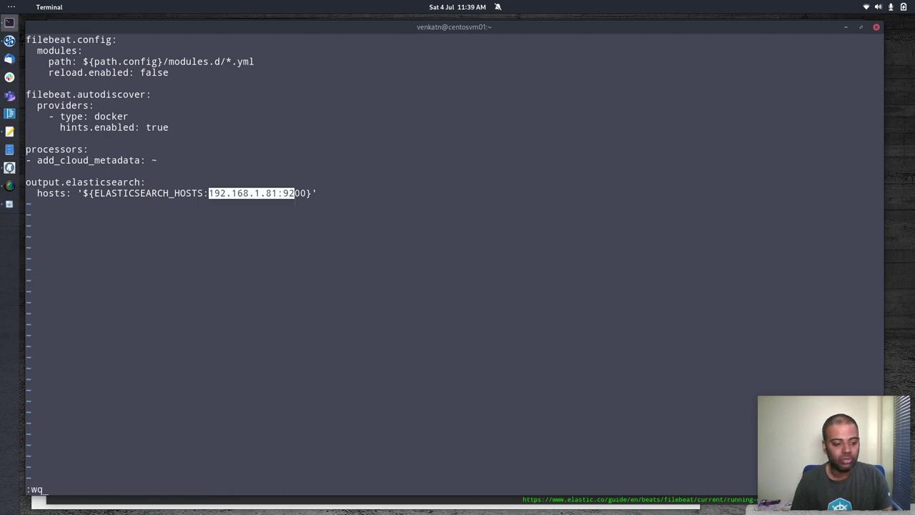
pyautogui.press('Return')
# Step: Copy the edited docker run command from Text Editor, run it in the VM terminal, and list running containers with docker ps
pyautogui.hotkey('alt', 'Tab')
pyautogui.moveTo(580, 104); pyautogui.dragTo(216, 38)
pyautogui.hotkey('ctrl', 'c')
pyautogui.click(214, 75)
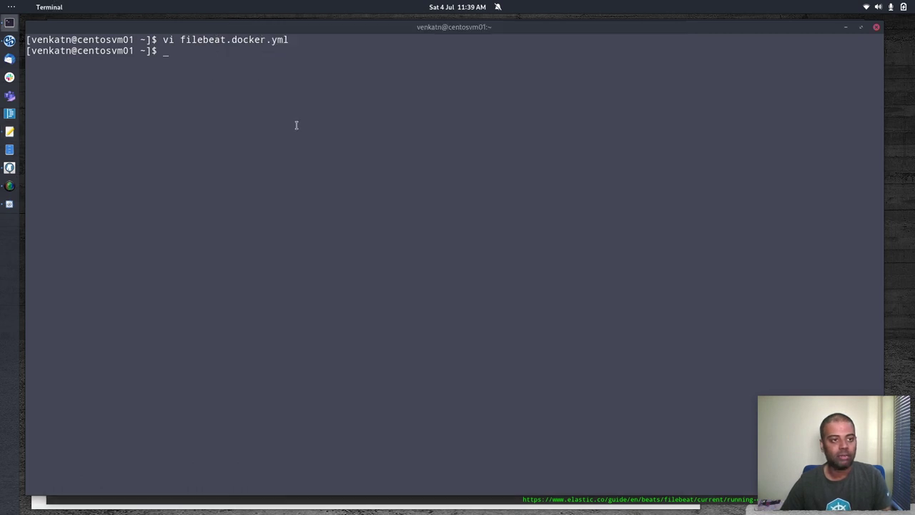
pyautogui.hotkey('ctrl', 'shift', 'v')
pyautogui.write('docker ps')
pyautogui.press('Return')
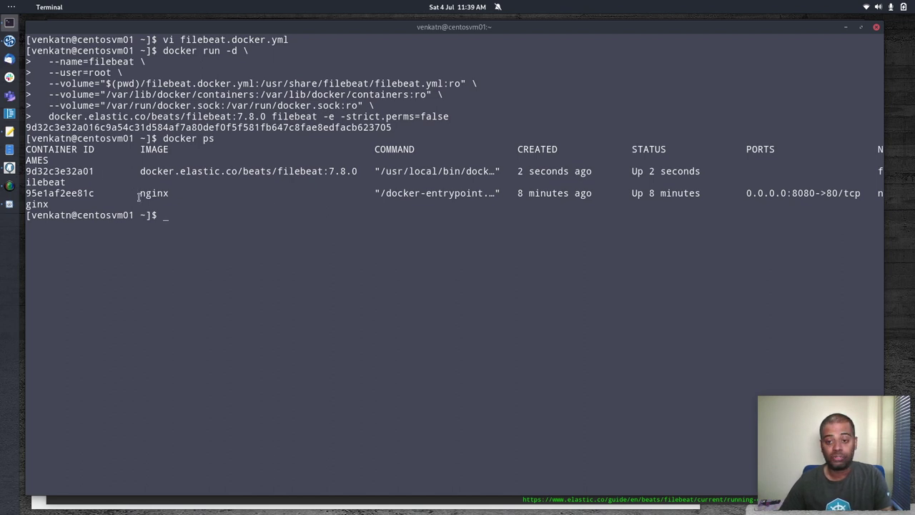
# Step: Follow the filebeat container's logs with docker logs -f filebeat
pyautogui.write('docker logs ')
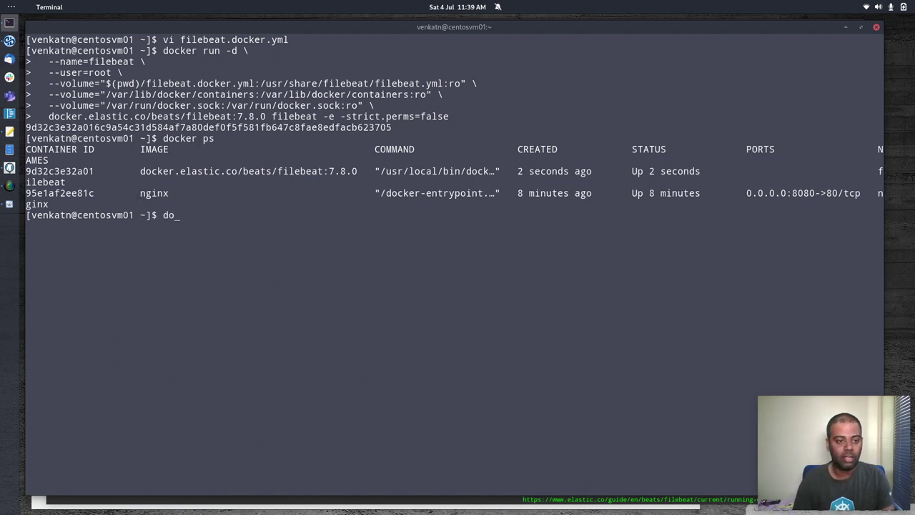
pyautogui.write('-filebe')
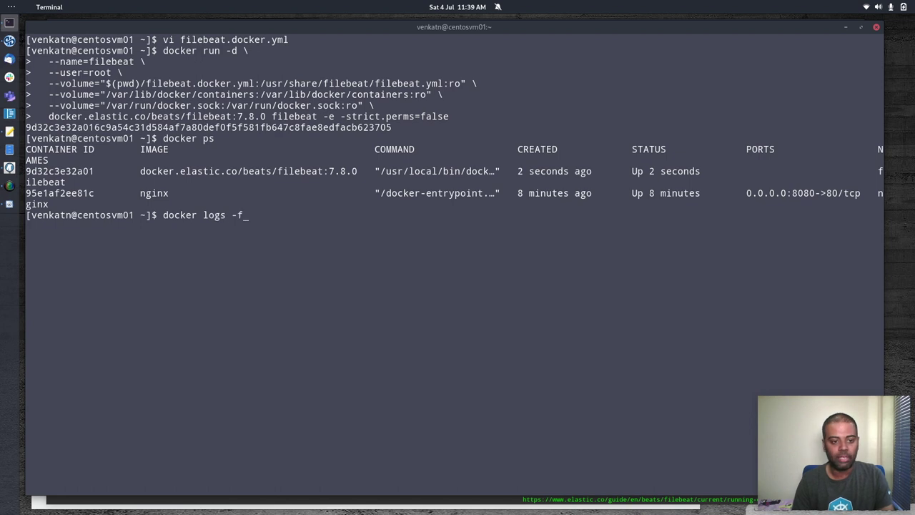
pyautogui.press('BackSpace')
pyautogui.press('BackSpace')
pyautogui.press('BackSpace')
pyautogui.press('BackSpace')
pyautogui.write('filebeat')
pyautogui.press('Return')
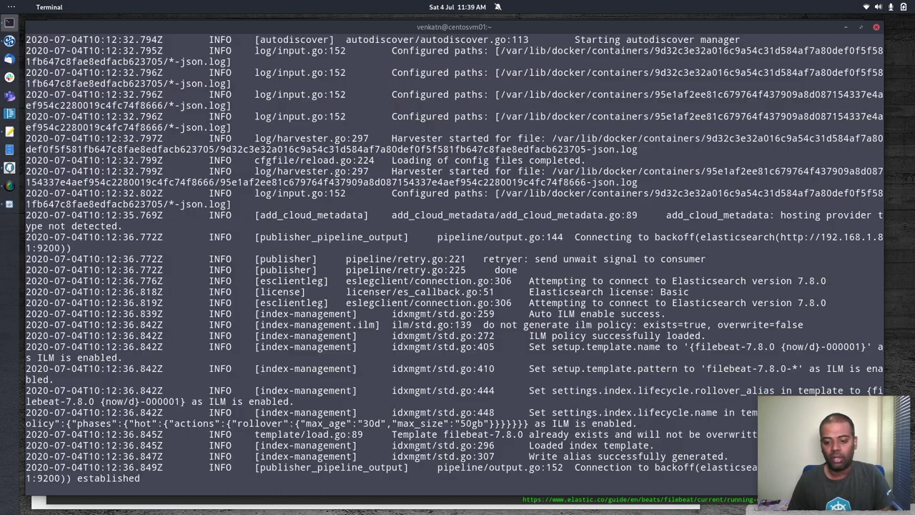
# Step: Examine the Elasticsearch connection entry in the live log output, stop following the log, and clear the terminal
pyautogui.press('Return')
pyautogui.press('Return')
pyautogui.press('Return')
pyautogui.press('Return')
pyautogui.press('Return')
pyautogui.press('Return')
pyautogui.press('Return')
pyautogui.press('Return')
pyautogui.press('Return')
pyautogui.press('Return')
pyautogui.press('Return')
pyautogui.press('Return')
pyautogui.press('Return')
pyautogui.press('Return')
pyautogui.press('Return')
pyautogui.press('Return')
pyautogui.press('Return')
pyautogui.press('Return')
pyautogui.press('Return')
pyautogui.press('Return')
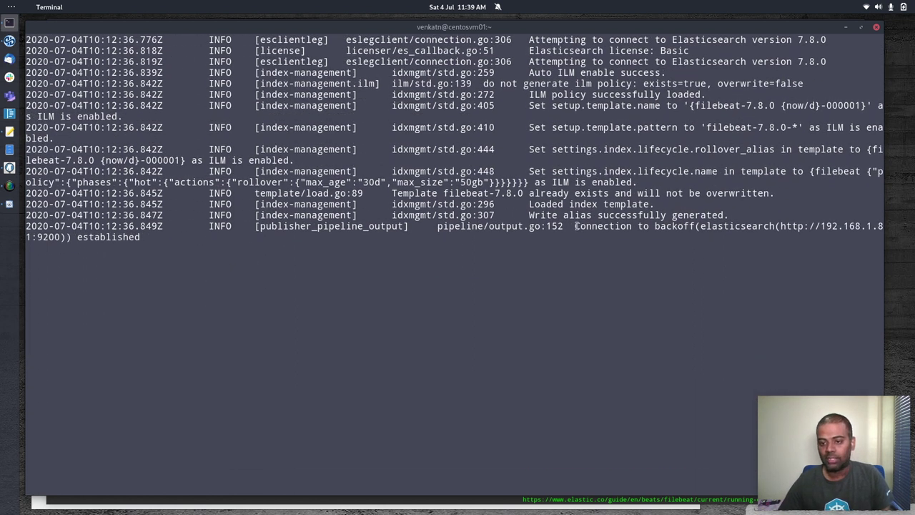
pyautogui.moveTo(718, 228); pyautogui.dragTo(798, 228)
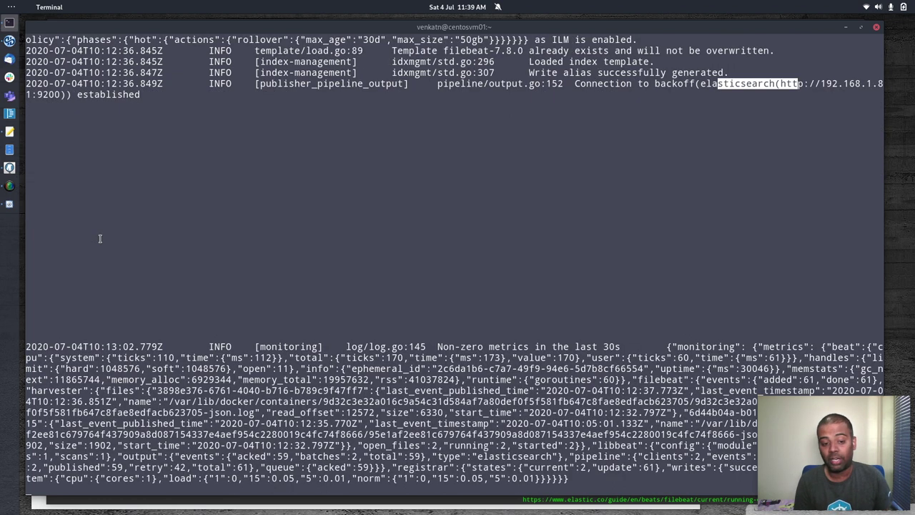
pyautogui.hotkey('ctrl', 'c')
pyautogui.write('clear')
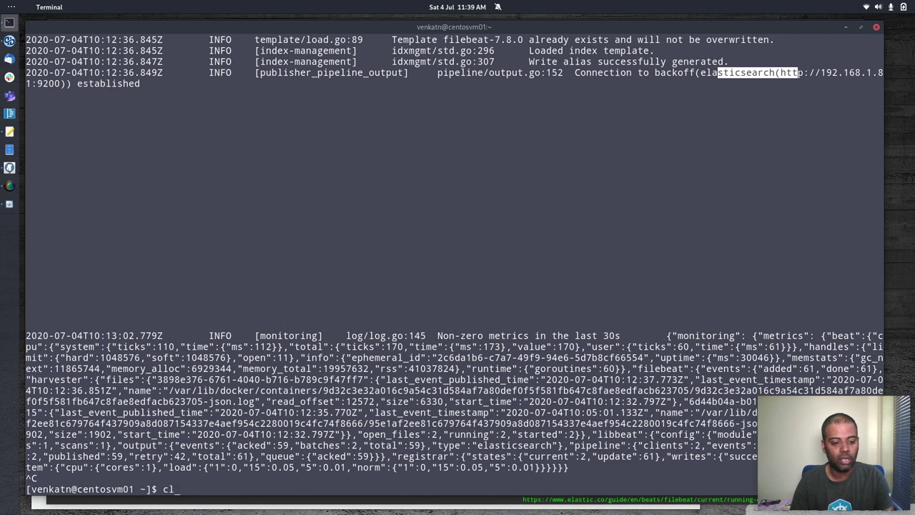
pyautogui.press('Return')
# Step: Close the untitled Text Editor document containing the docker run command without saving it
pyautogui.hotkey('alt', 'Tab')
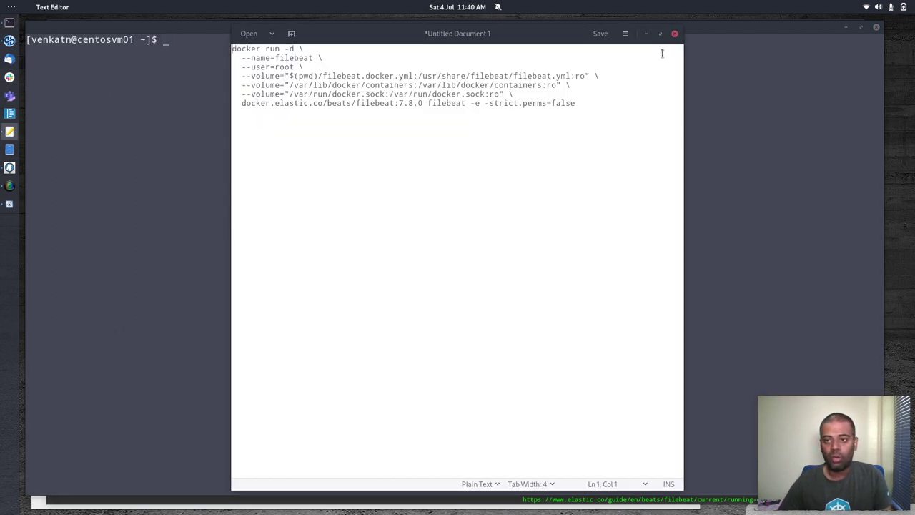
pyautogui.click(674, 34)
pyautogui.click(368, 282)
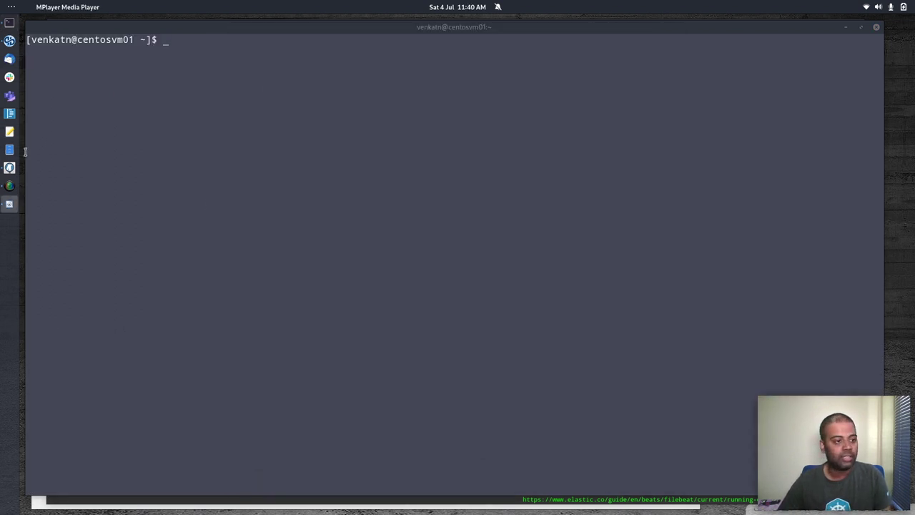
# Step: Glance at the architecture notes in MuPDF, then open Kibana's Index patterns page under Stack Management in qutebrowser
pyautogui.click(9, 167)
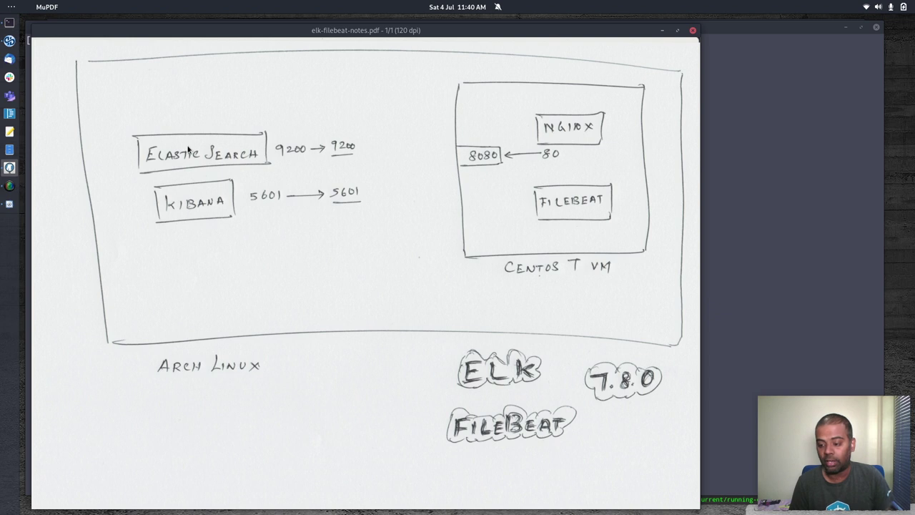
pyautogui.click(9, 40)
pyautogui.hotkey('shift', 'k')
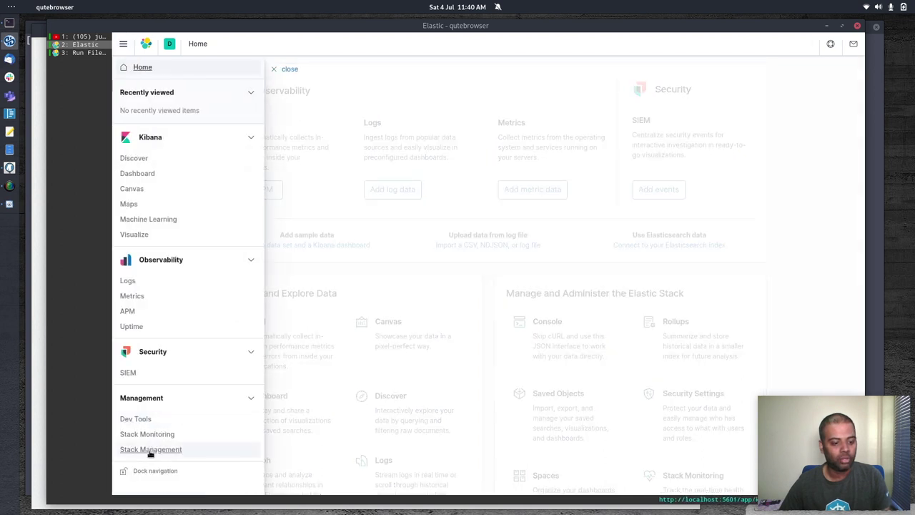
pyautogui.click(150, 449)
pyautogui.click(147, 222)
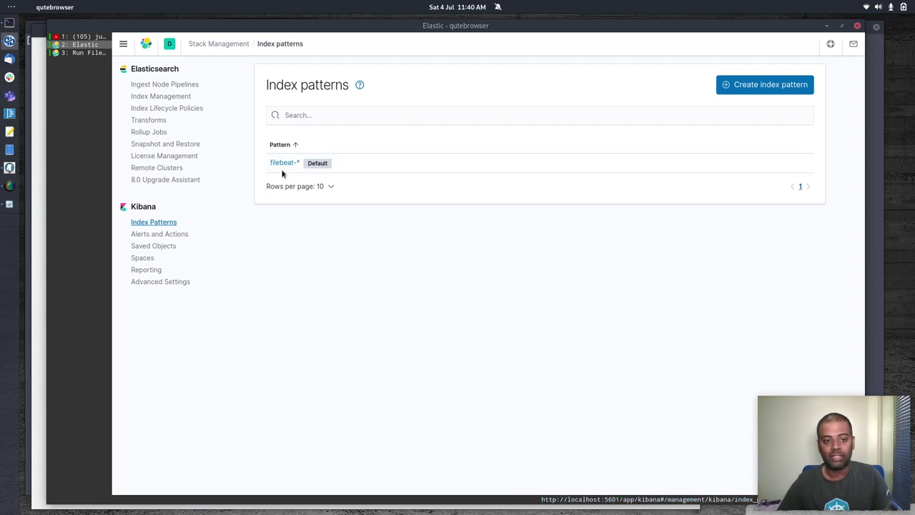
# Step: Glance at the architecture notes in MuPDF, return to qutebrowser, and open Kibana's Discover page with refreshed results
pyautogui.click(10, 149)
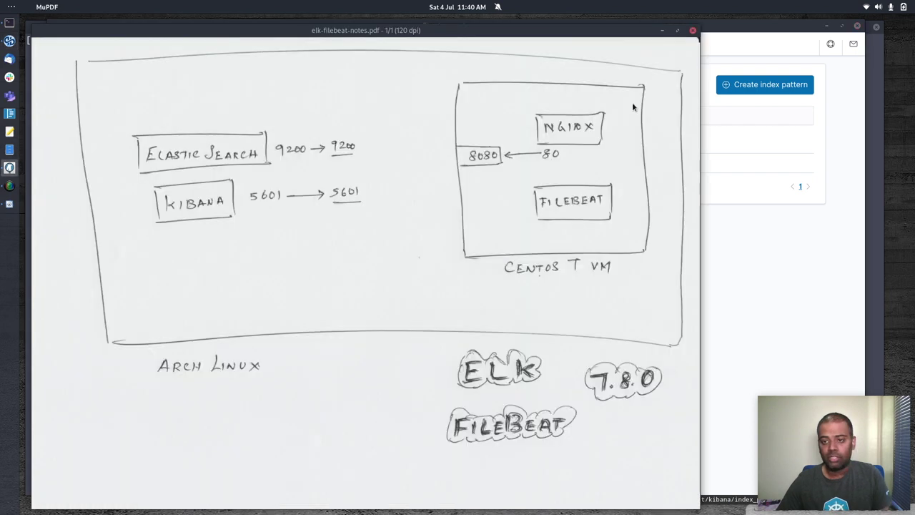
pyautogui.hotkey('alt', 'Tab')
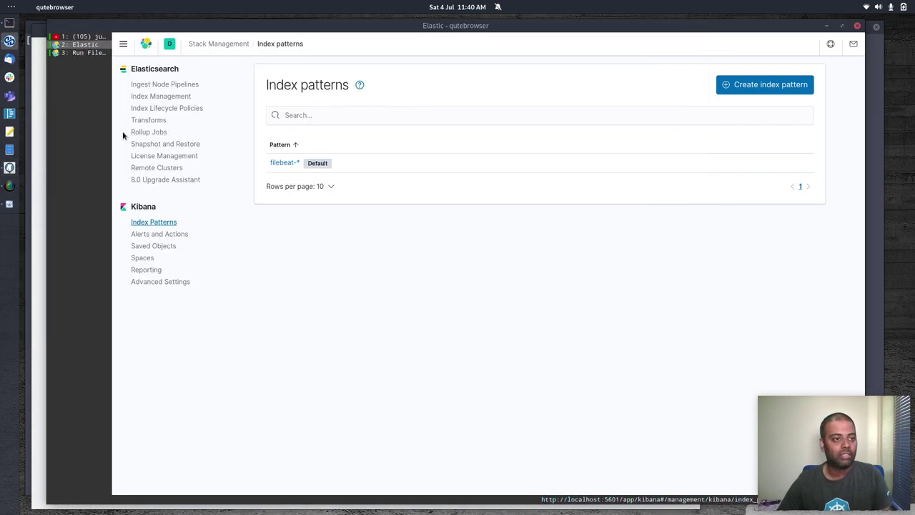
pyautogui.click(123, 44)
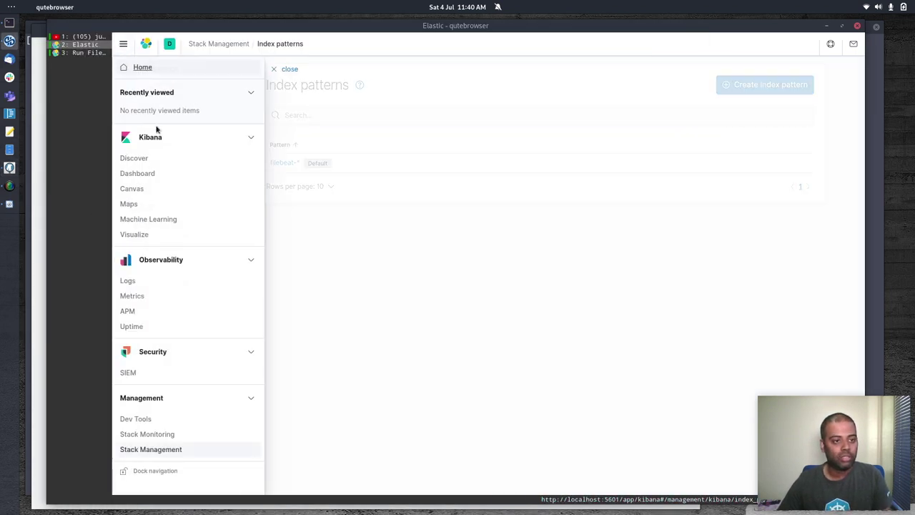
pyautogui.click(139, 158)
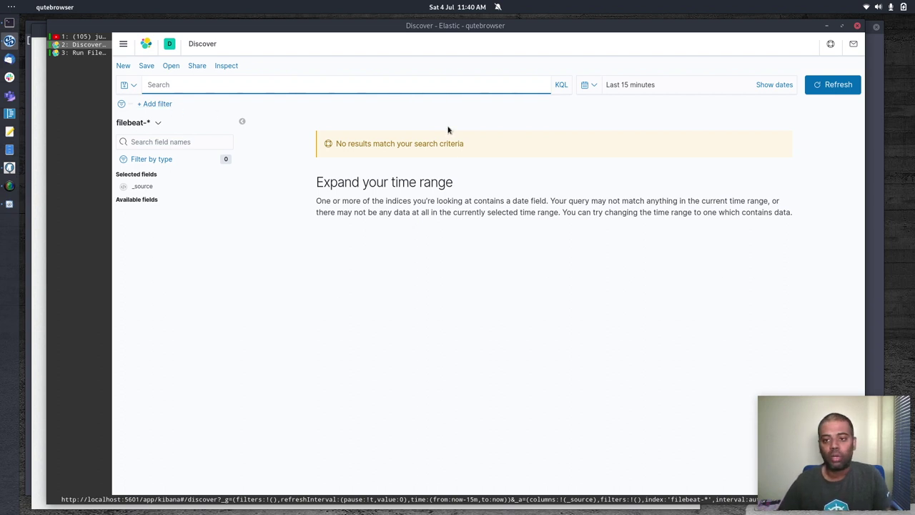
pyautogui.click(829, 84)
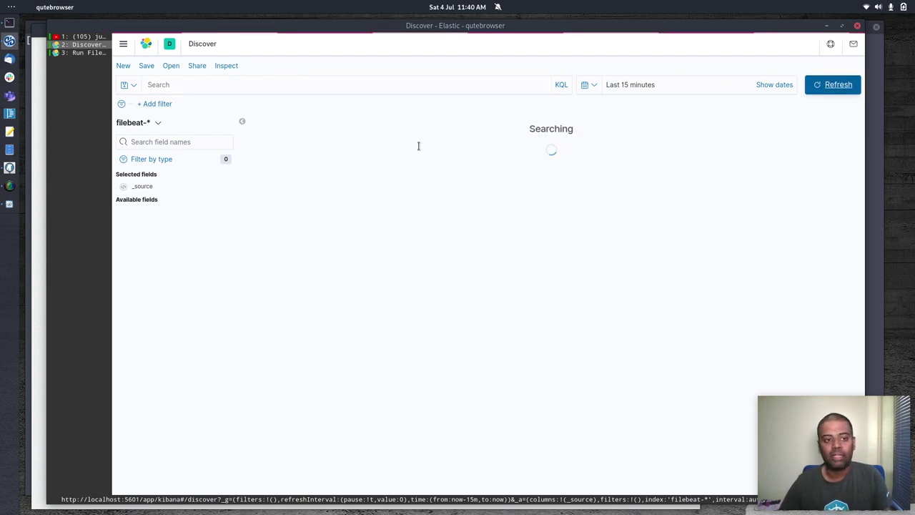
# Step: Search the filebeat-* logs in Discover with the KQL query container.name : "filebeat"
pyautogui.click(184, 84)
pyautogui.write('container')
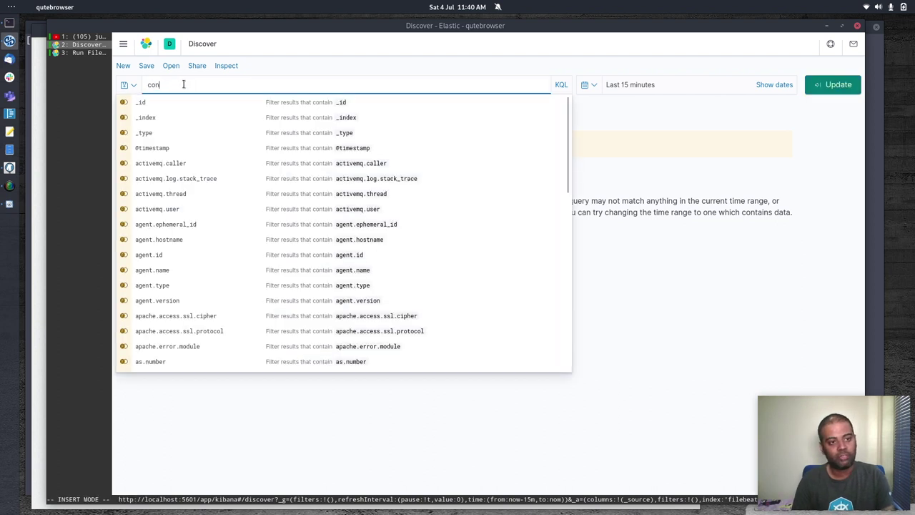
pyautogui.press('Down')
pyautogui.press('Down')
pyautogui.press('Down')
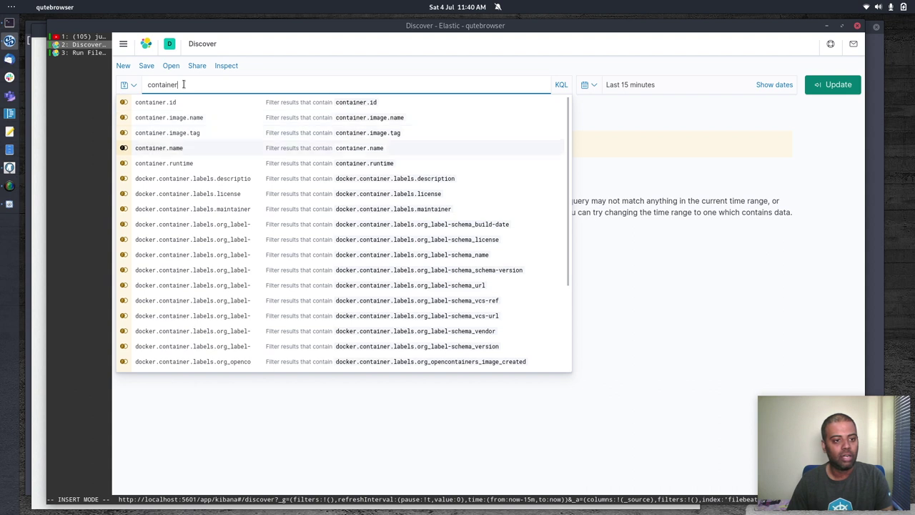
pyautogui.press('Return')
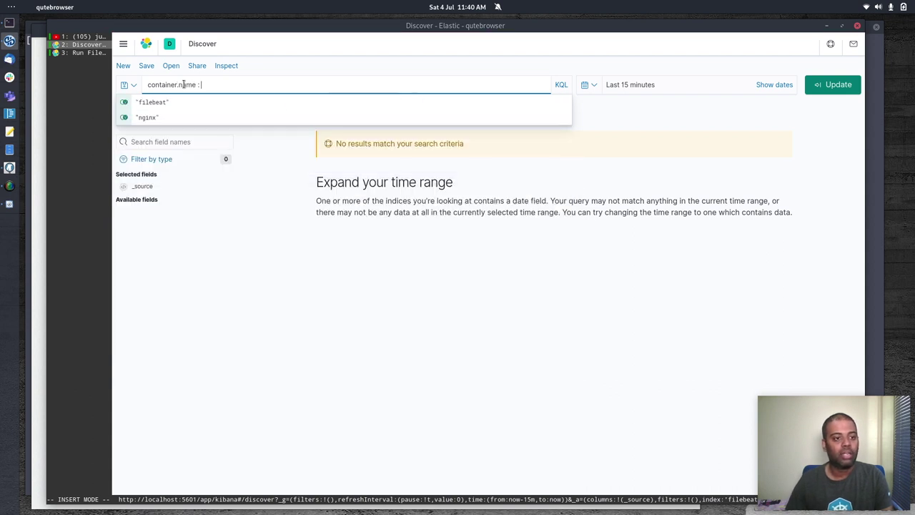
pyautogui.click(168, 103)
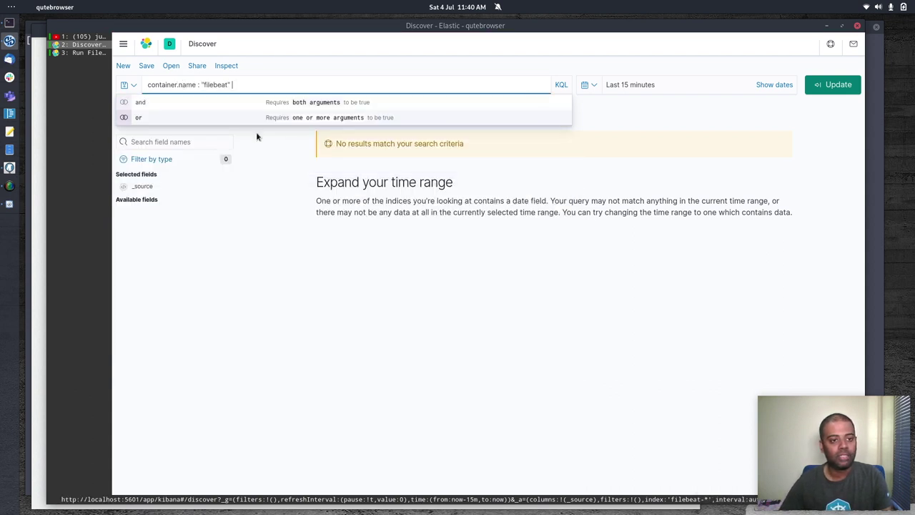
pyautogui.click(835, 86)
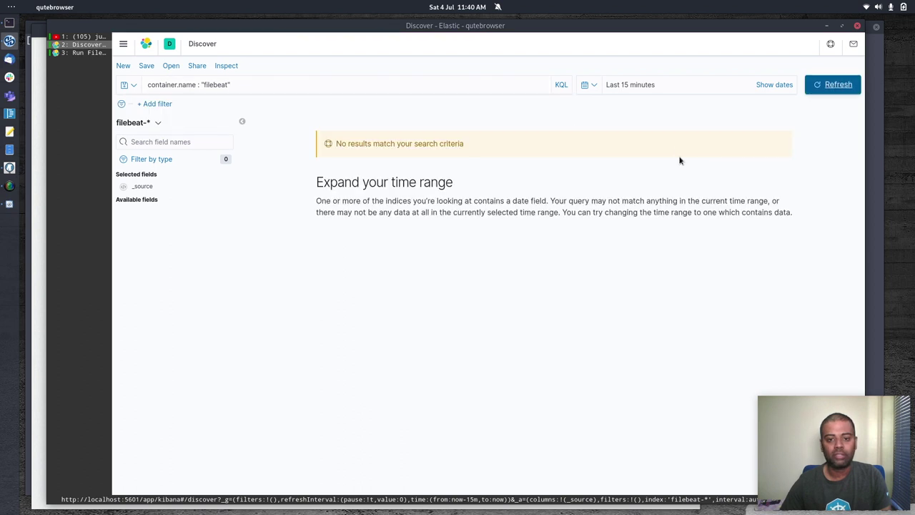
# Step: Set Discover's time range to Last 30 minutes
pyautogui.click(759, 85)
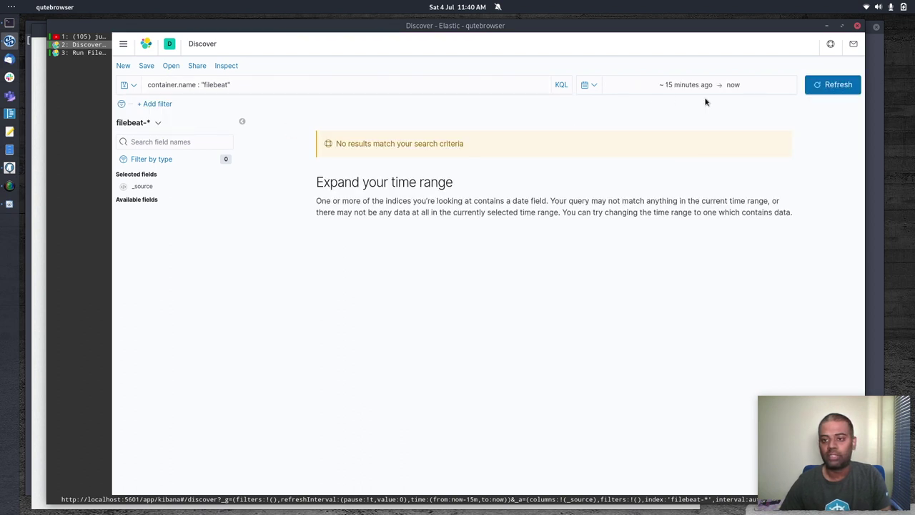
pyautogui.click(588, 84)
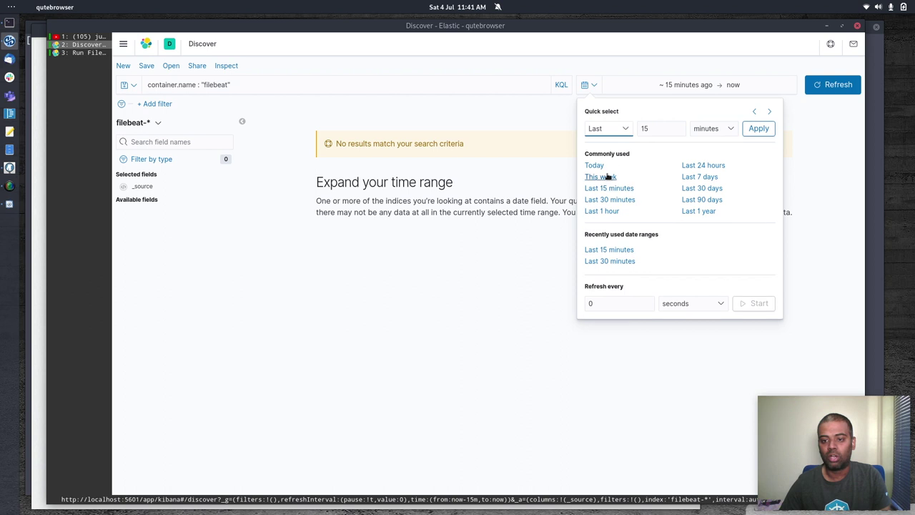
pyautogui.click(609, 199)
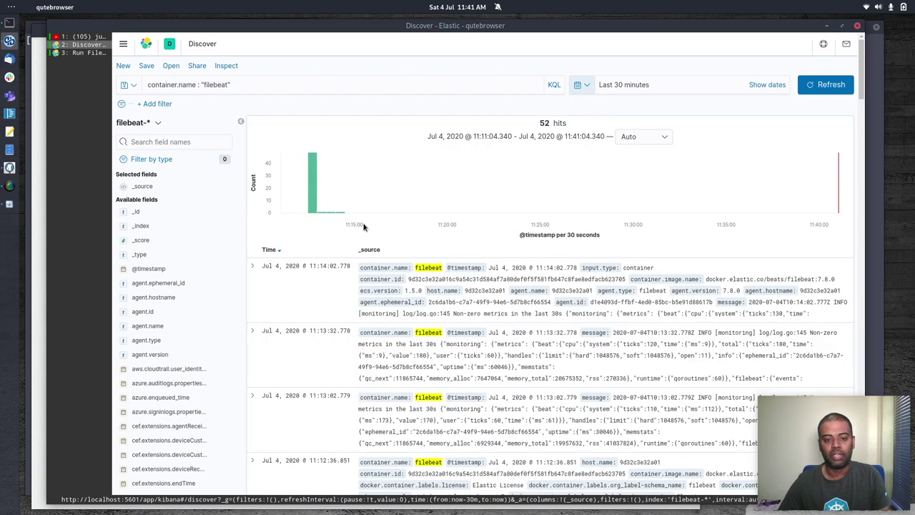
# Step: Look through the filebeat container's log entries and compare them with the architecture notes in MuPDF before returning to Discover in qutebrowser
pyautogui.scroll(-2, 366, 211)
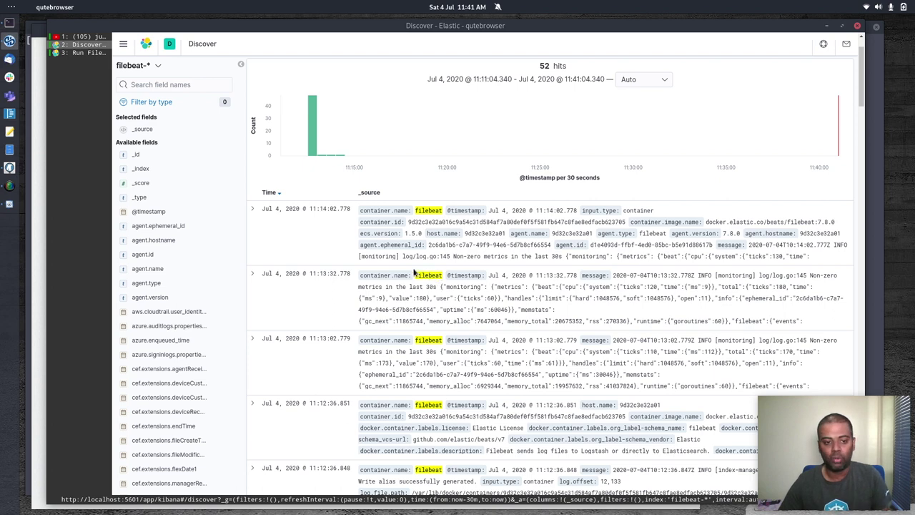
pyautogui.scroll(-10, 413, 271)
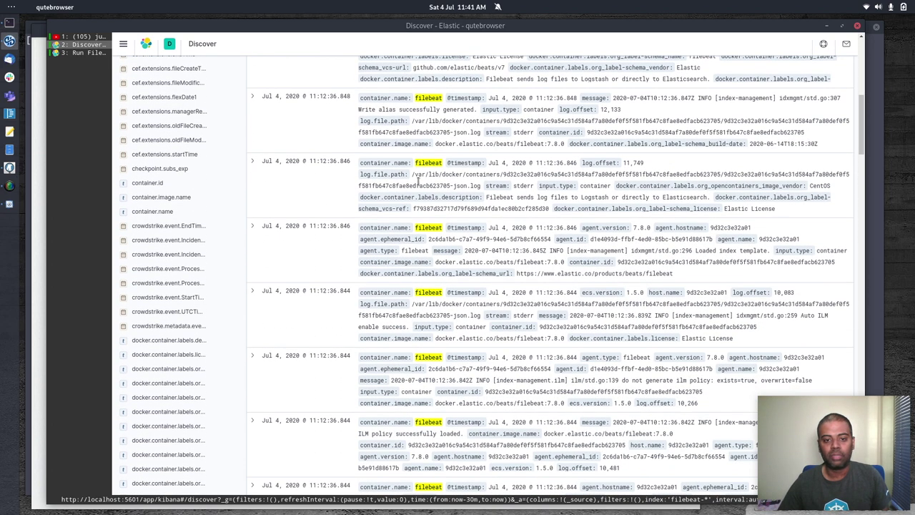
pyautogui.scroll(10, 418, 182)
pyautogui.click(9, 167)
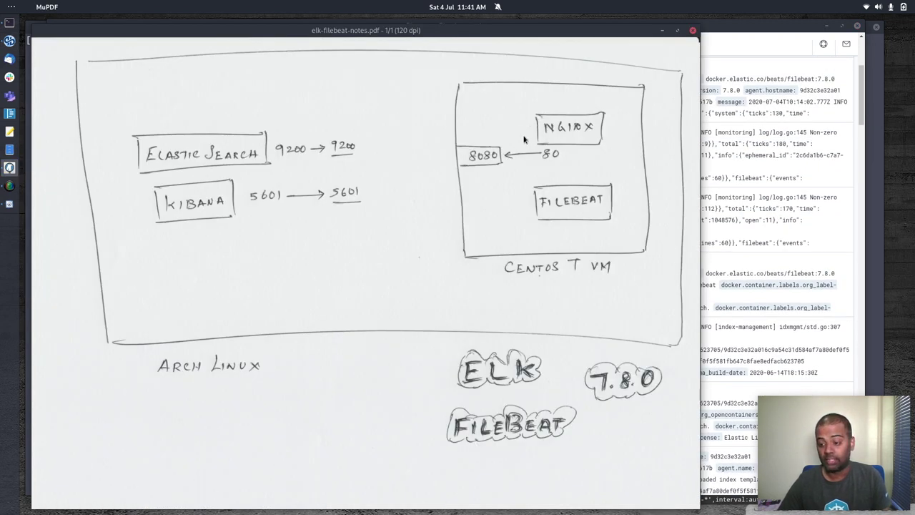
pyautogui.hotkey('alt', 'Tab')
pyautogui.scroll(2, 275, 123)
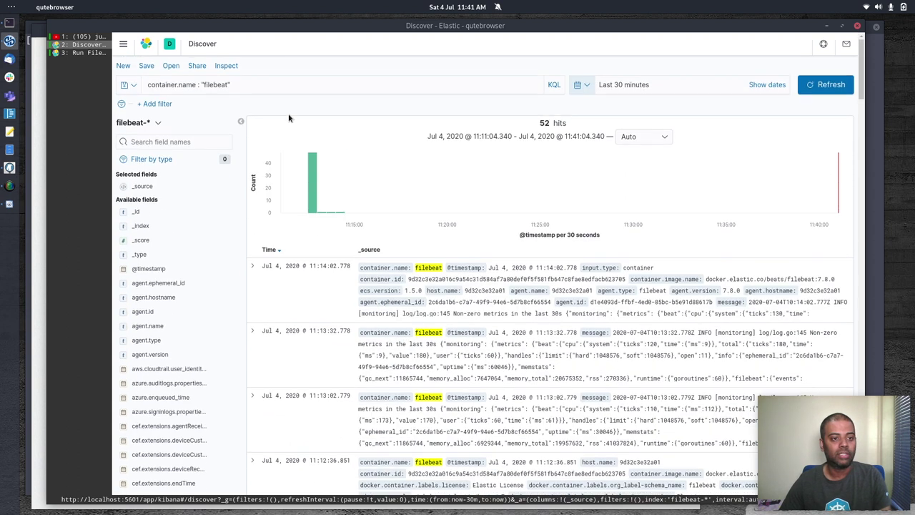
# Step: Change the KQL query to container.name : "nginx" and update the Discover results
pyautogui.click(227, 84)
pyautogui.press('BackSpace')
pyautogui.press('BackSpace')
pyautogui.press('BackSpace')
pyautogui.press('BackSpace')
pyautogui.press('BackSpace')
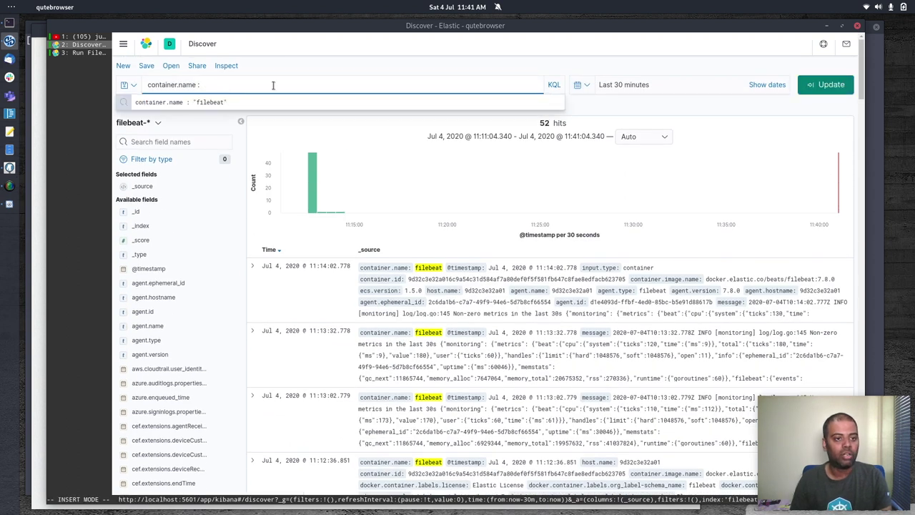
pyautogui.press('Down')
pyautogui.press('Down')
pyautogui.press('Return')
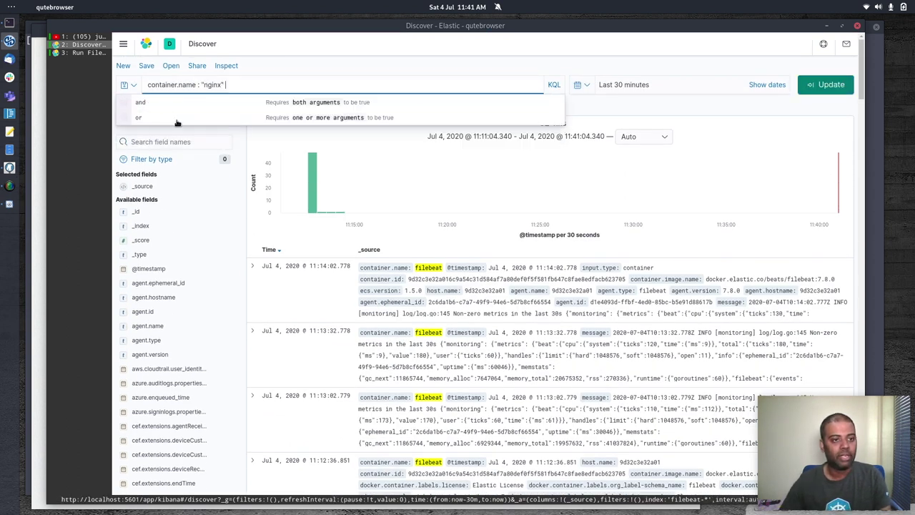
pyautogui.click(819, 85)
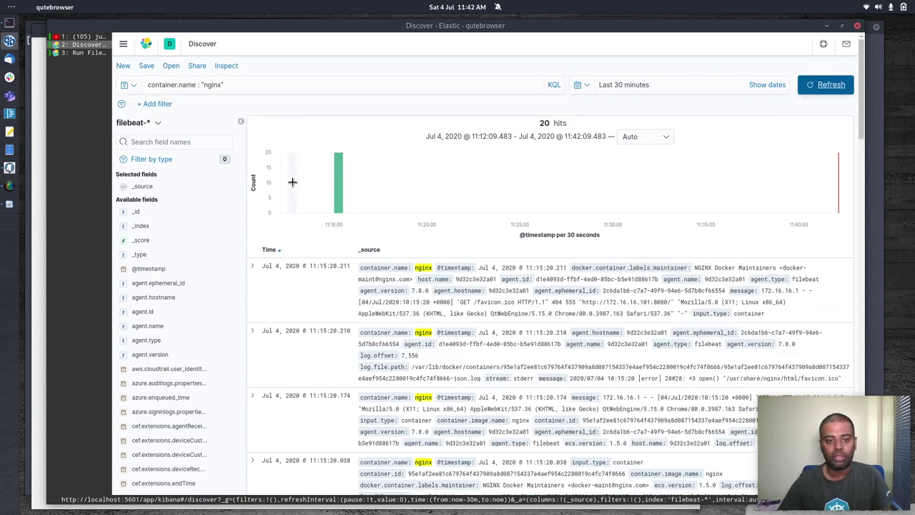
# Step: Examine the Nginx container's log entries in Discover and switch to the architecture notes in MuPDF
pyautogui.scroll(-15, 264, 246)
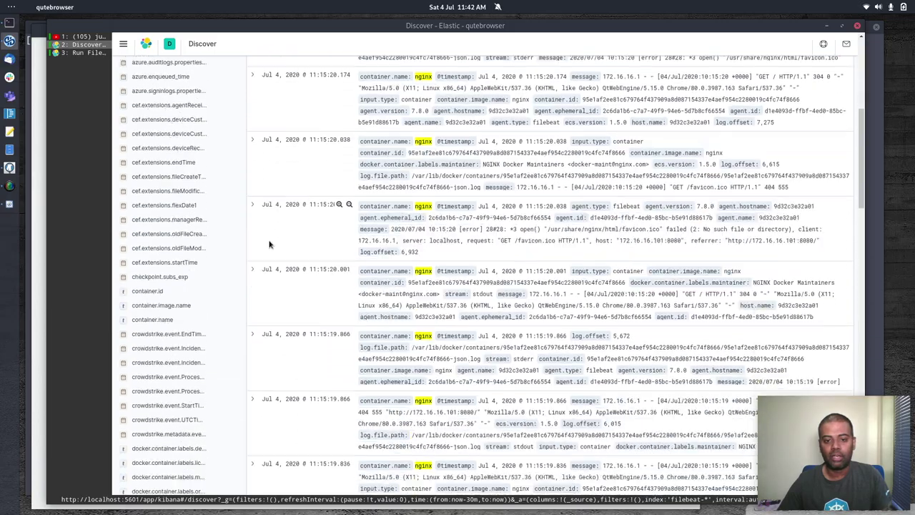
pyautogui.scroll(-8, 271, 248)
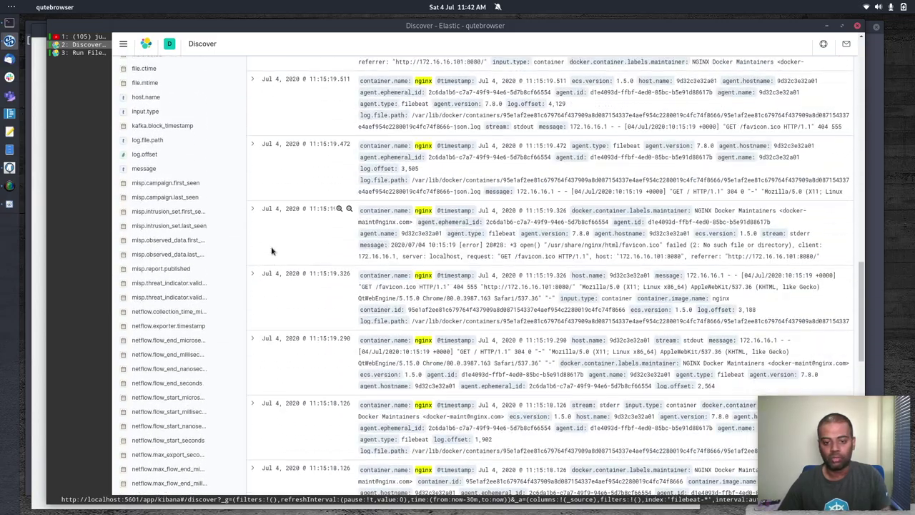
pyautogui.scroll(15, 294, 235)
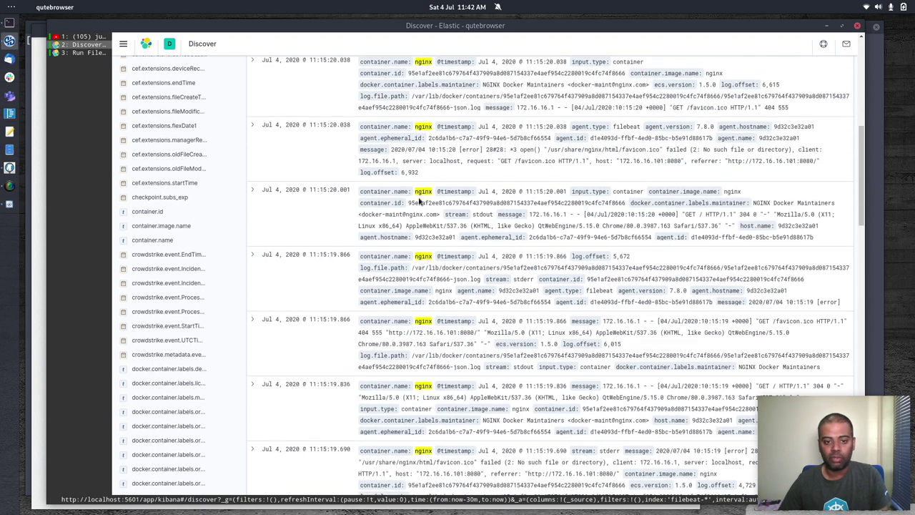
pyautogui.hotkey('alt', 'Tab')
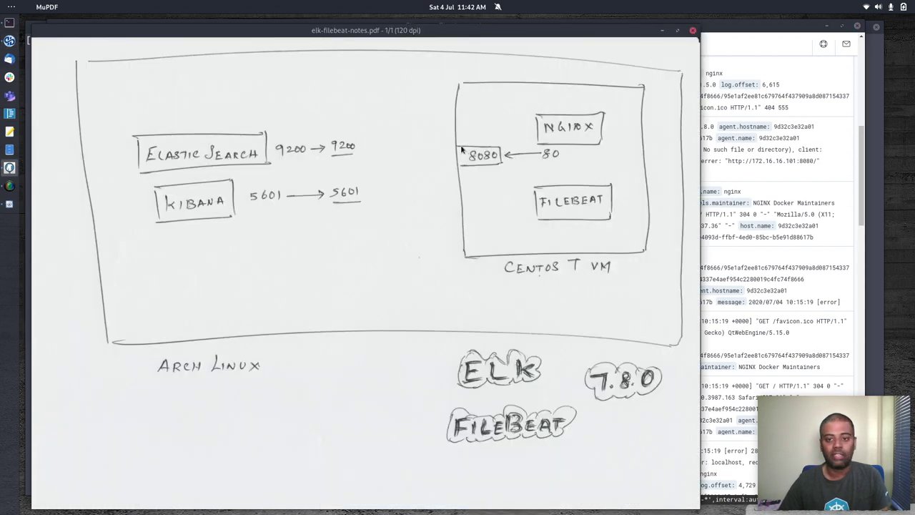